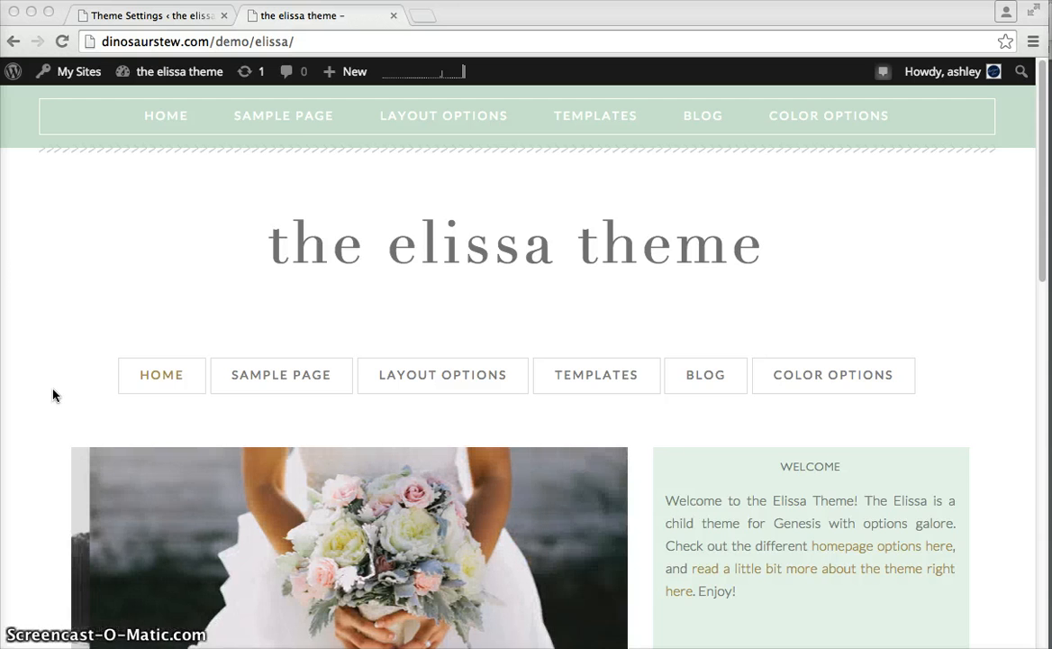
- Look over the theme's demo homepage, from the slider and welcome box through the subscribe form and recent posts to the footer widgets
scroll(35, 395, down, 5)
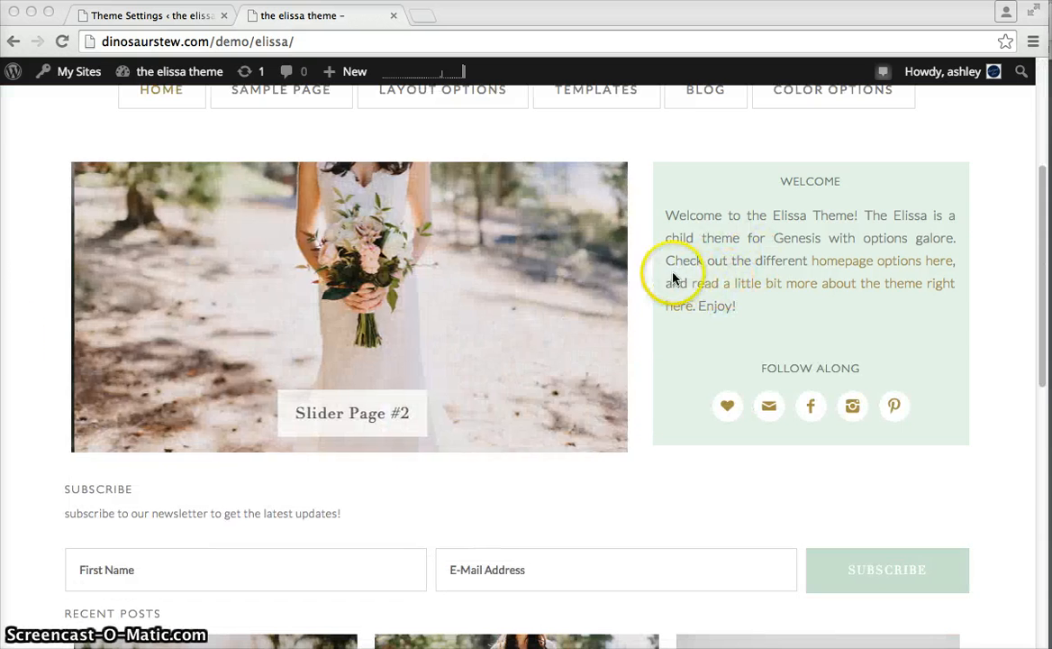
scroll(716, 404, down, 3)
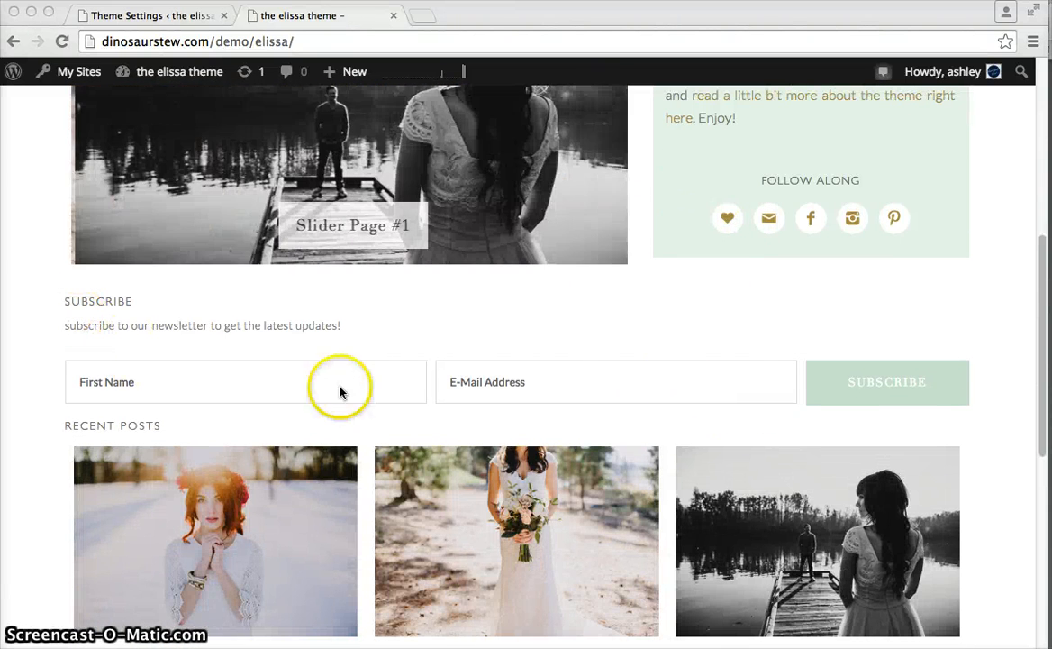
scroll(306, 369, down, 5)
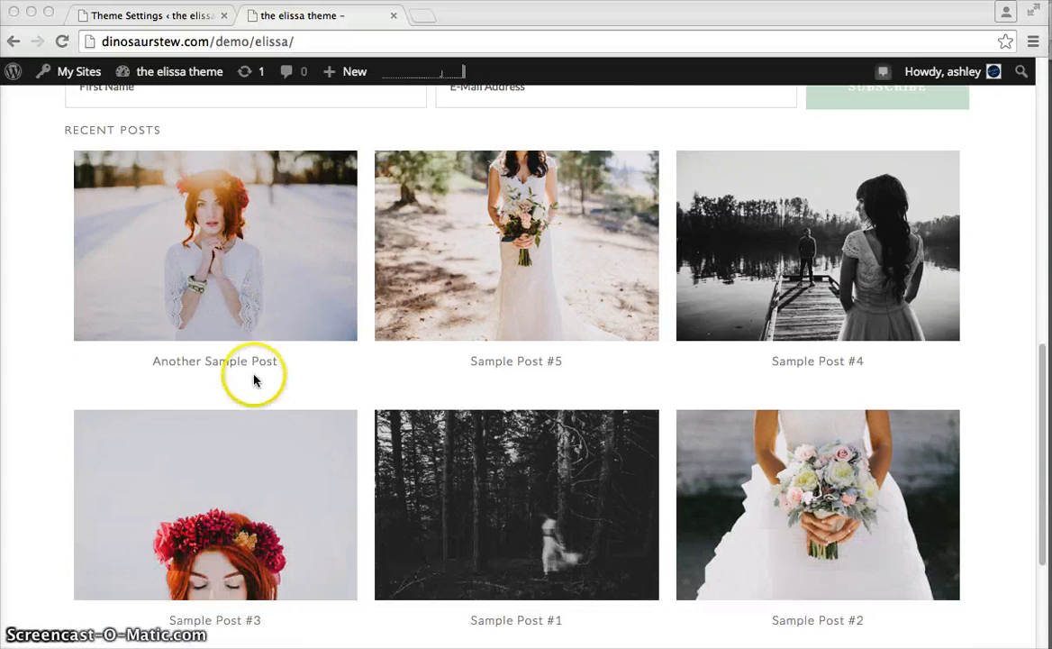
scroll(343, 382, down, 2)
scroll(369, 383, down, 1)
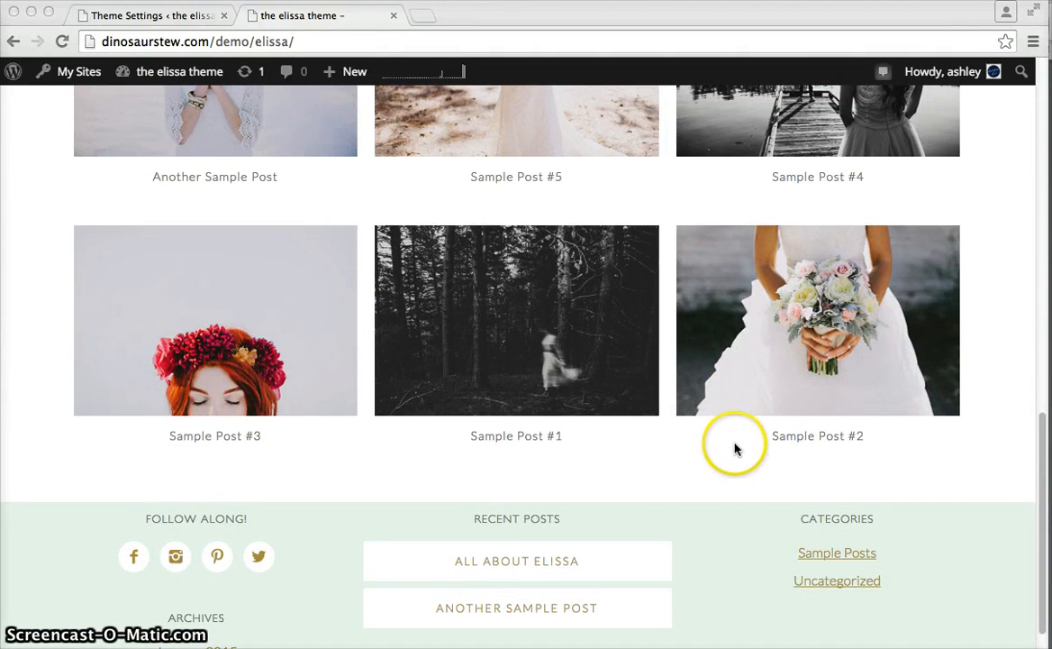
scroll(735, 446, down, 1)
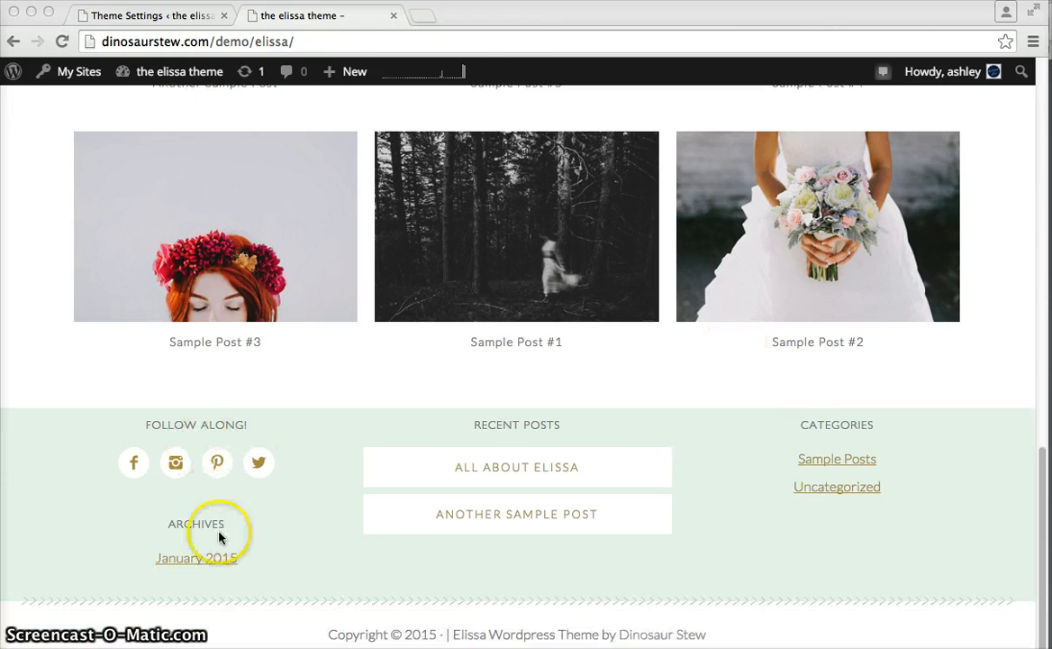
scroll(396, 546, up, 2)
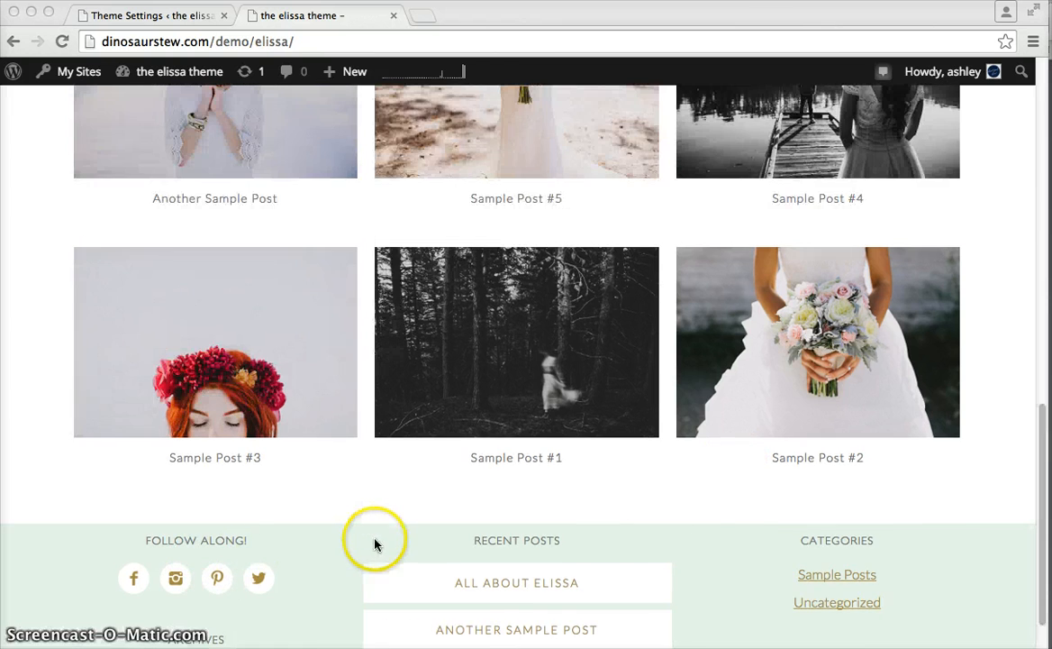
scroll(384, 539, up, 10)
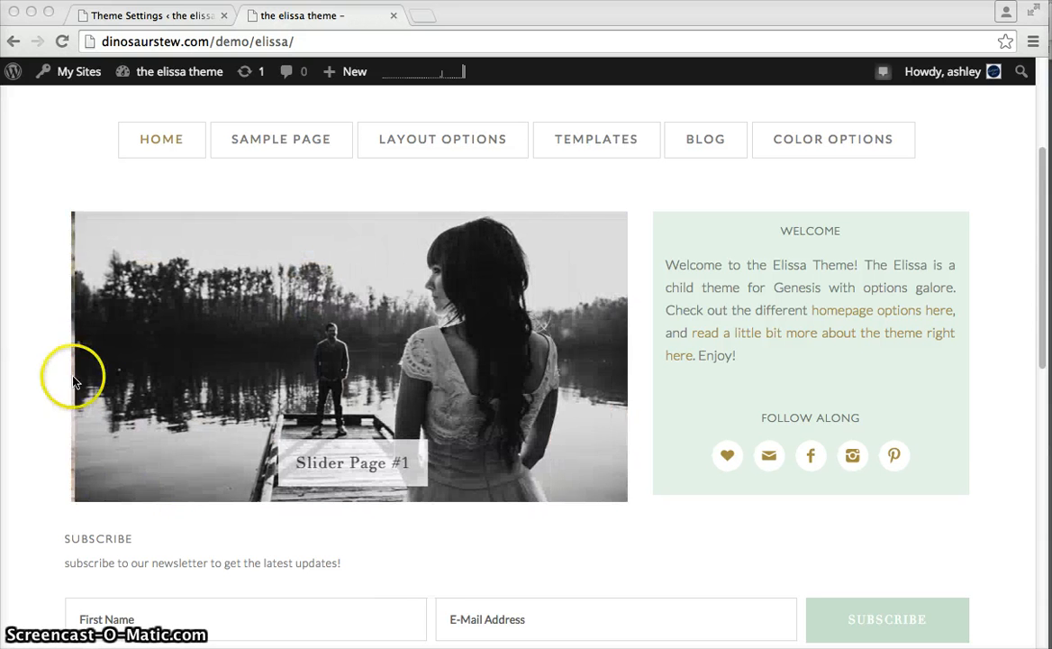
click(47, 423)
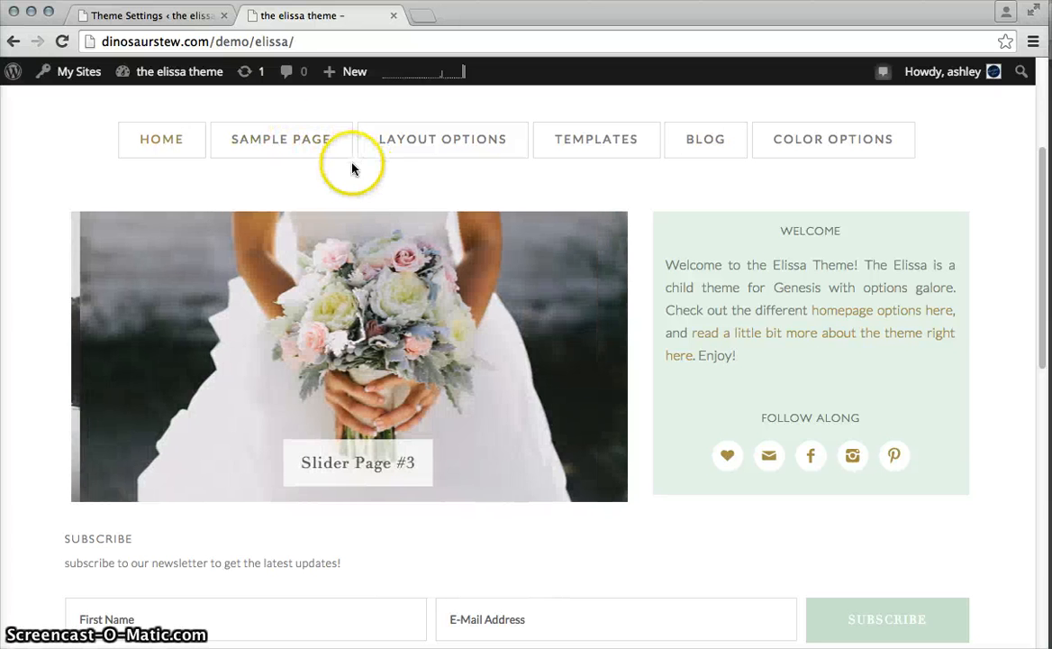
- Open the Homepage Options page and review each of its sample homepage layouts
mouse_move(446, 147)
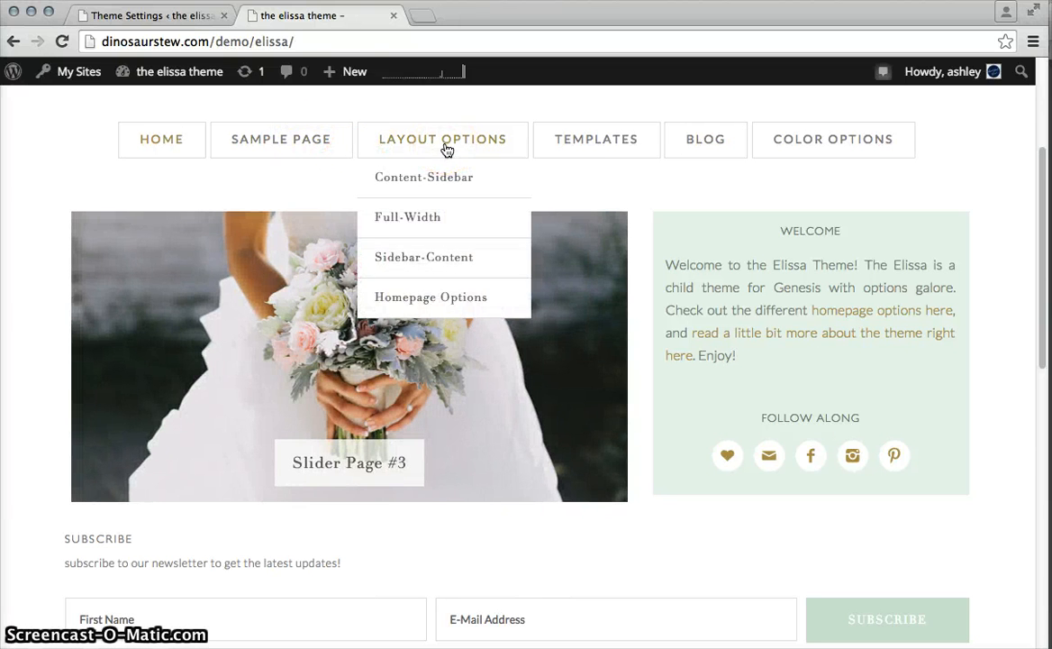
click(414, 296)
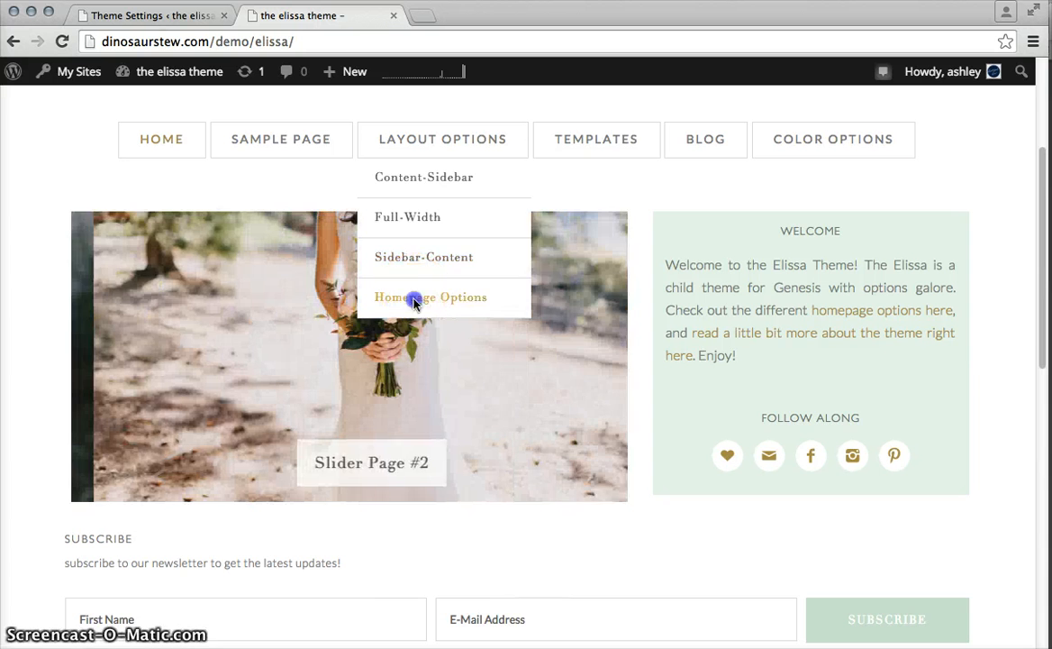
scroll(43, 236, down, 8)
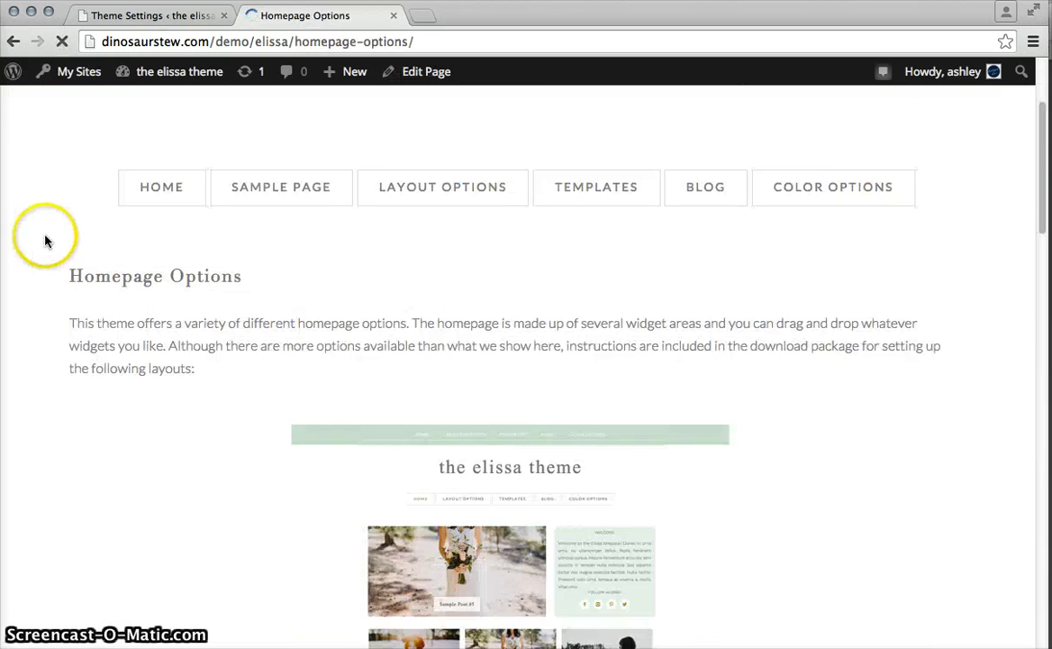
scroll(71, 240, down, 1)
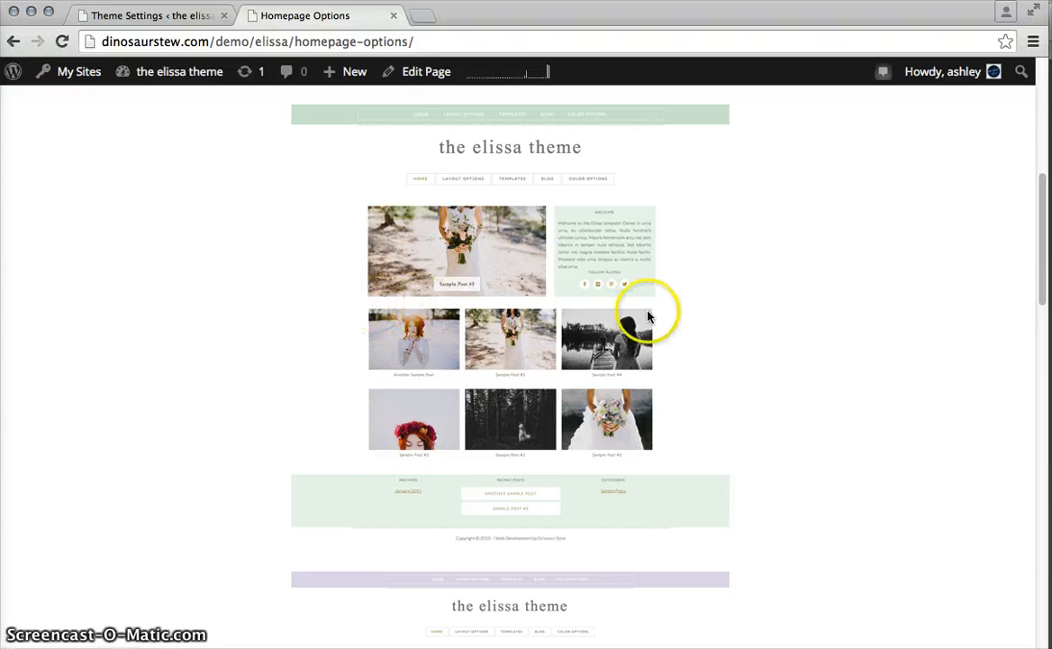
scroll(171, 319, down, 5)
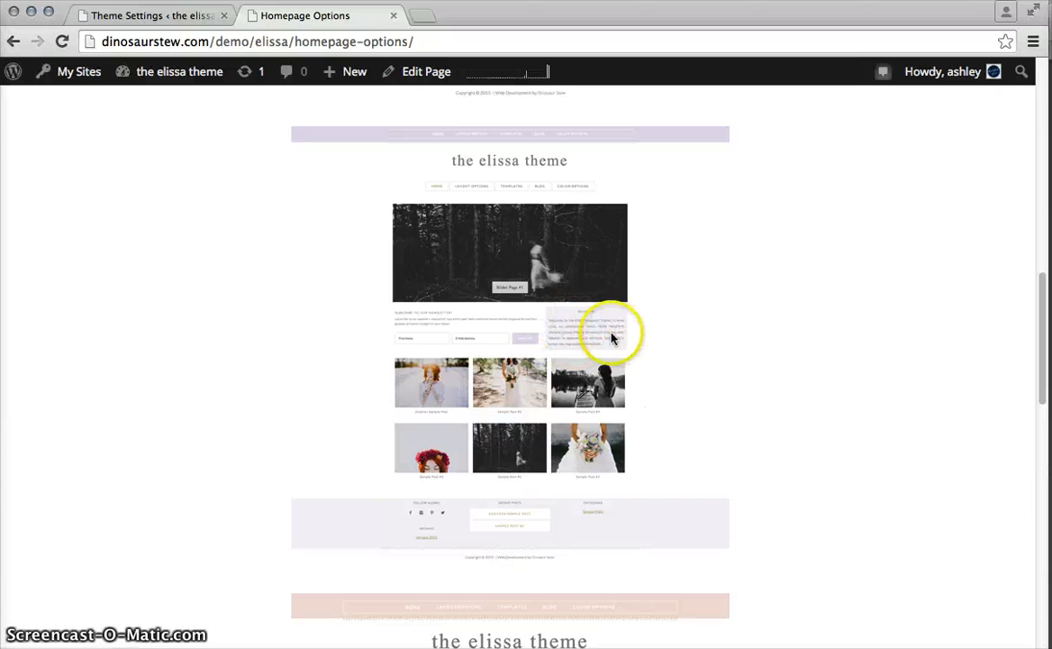
scroll(270, 360, down, 10)
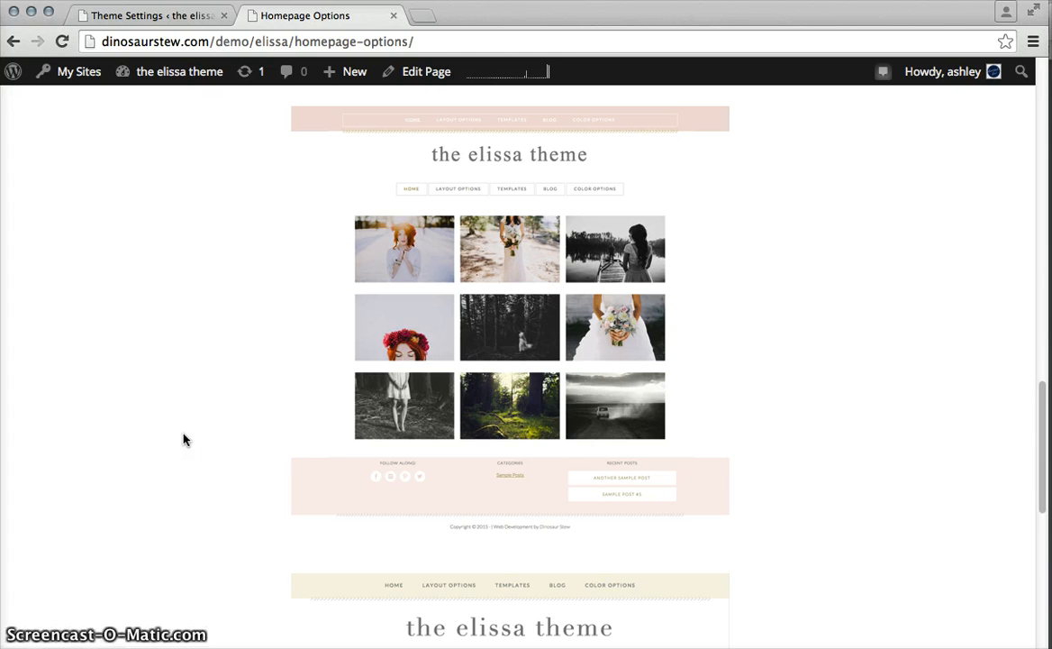
scroll(183, 438, down, 8)
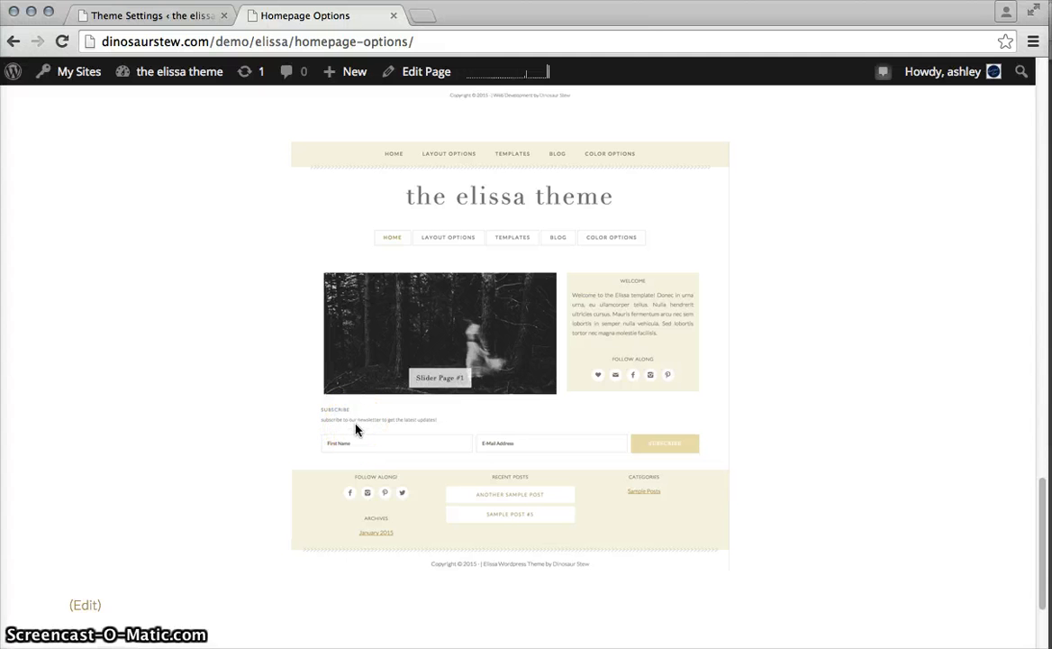
- Go back over the sample layouts, comparing the slider and widget arrangement of the green and purple versions
scroll(221, 416, up, 5)
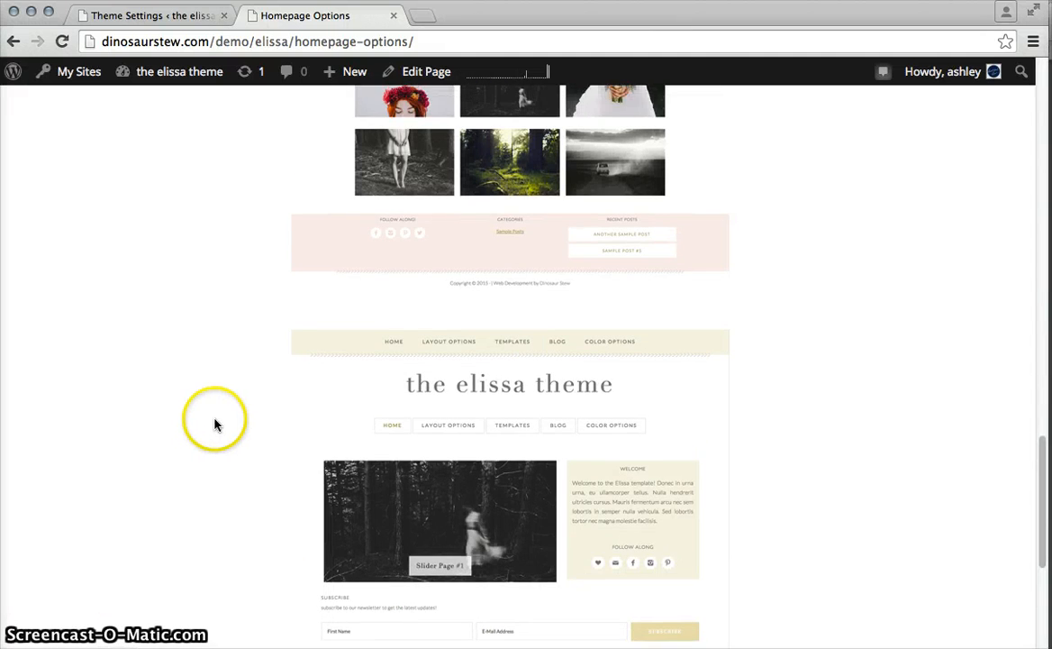
scroll(212, 424, up, 10)
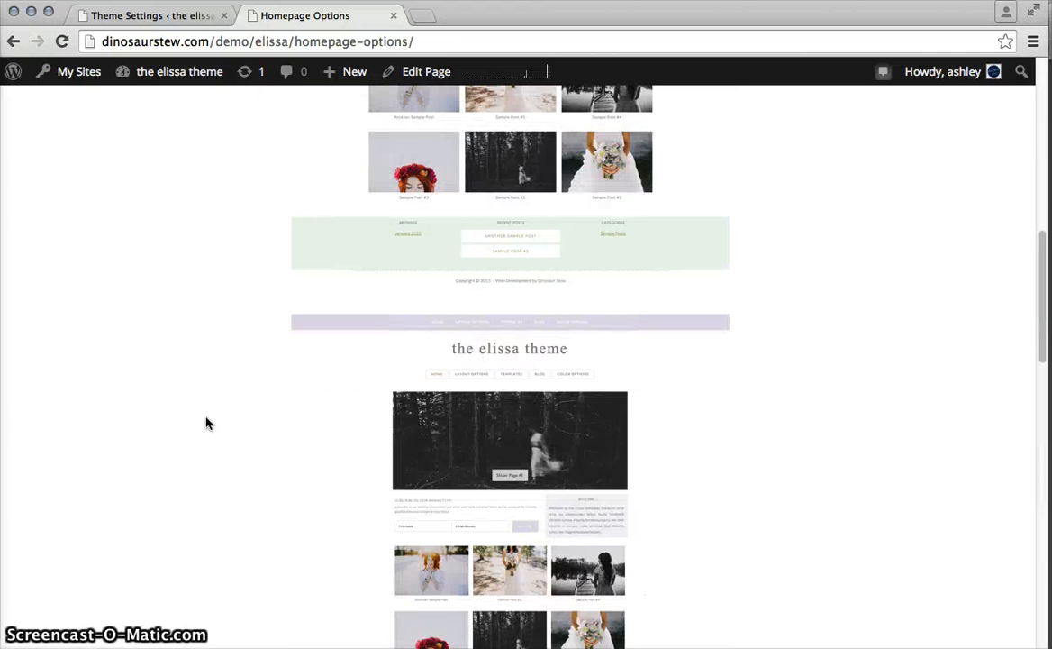
scroll(200, 427, up, 3)
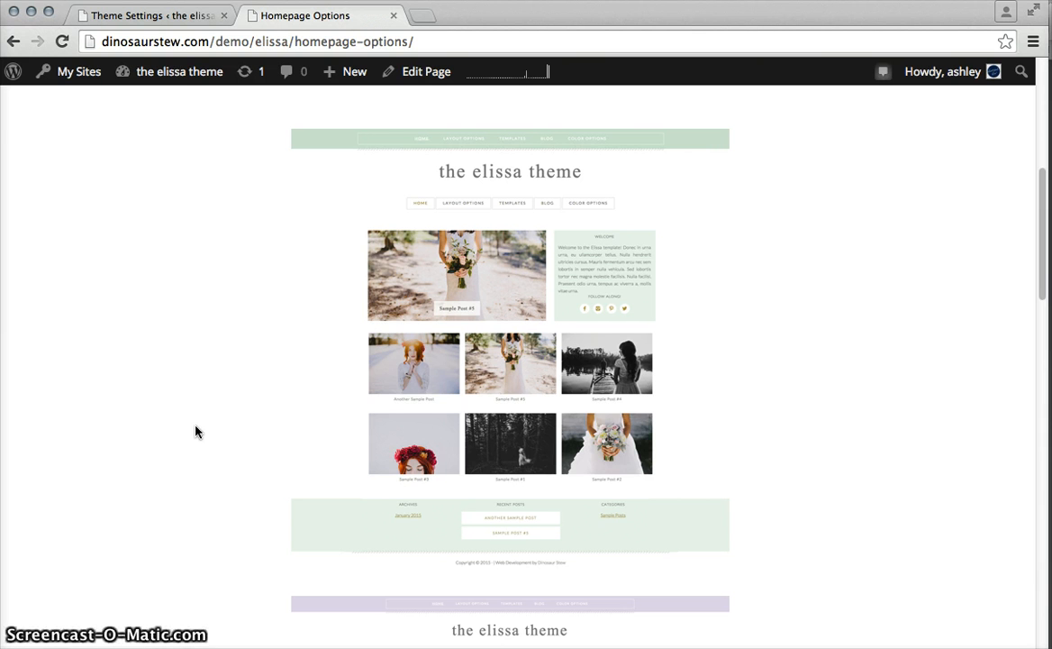
scroll(197, 437, down, 10)
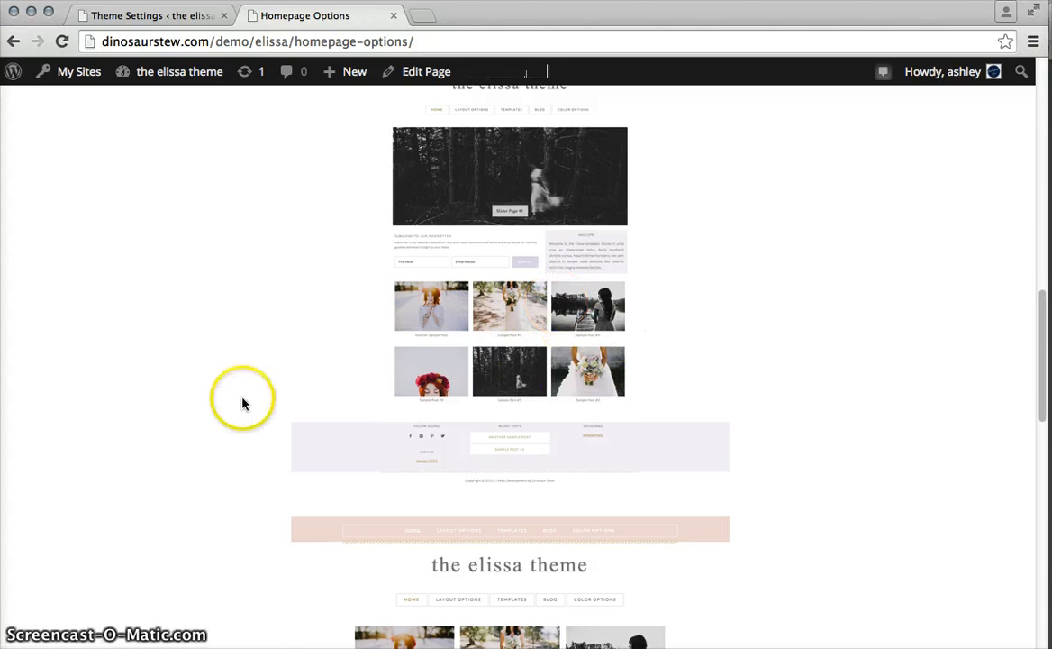
scroll(242, 405, up, 2)
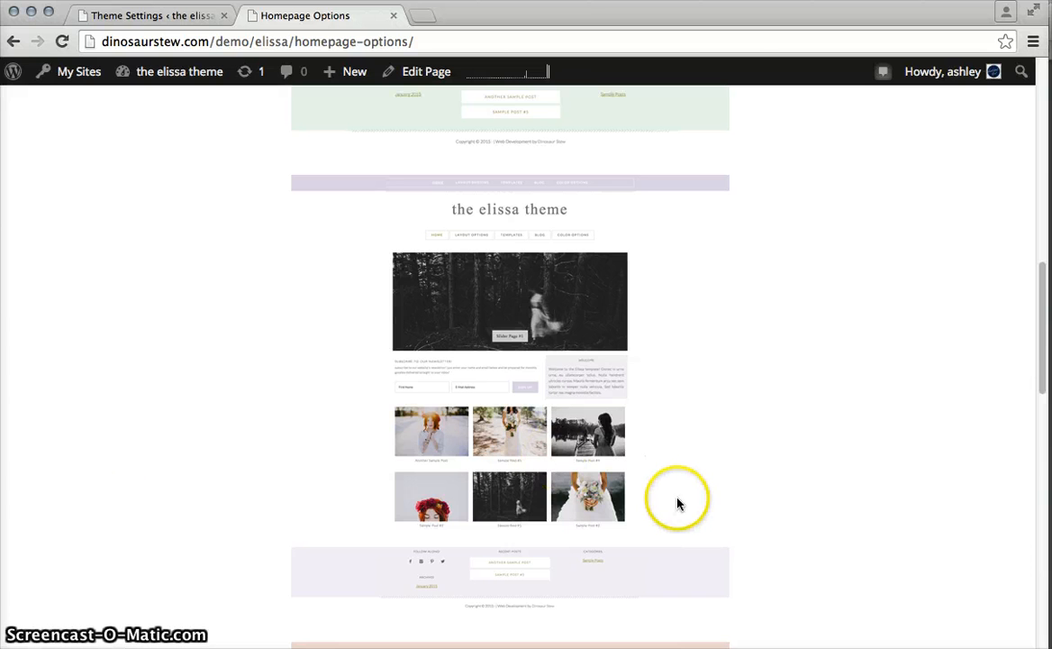
scroll(707, 502, up, 10)
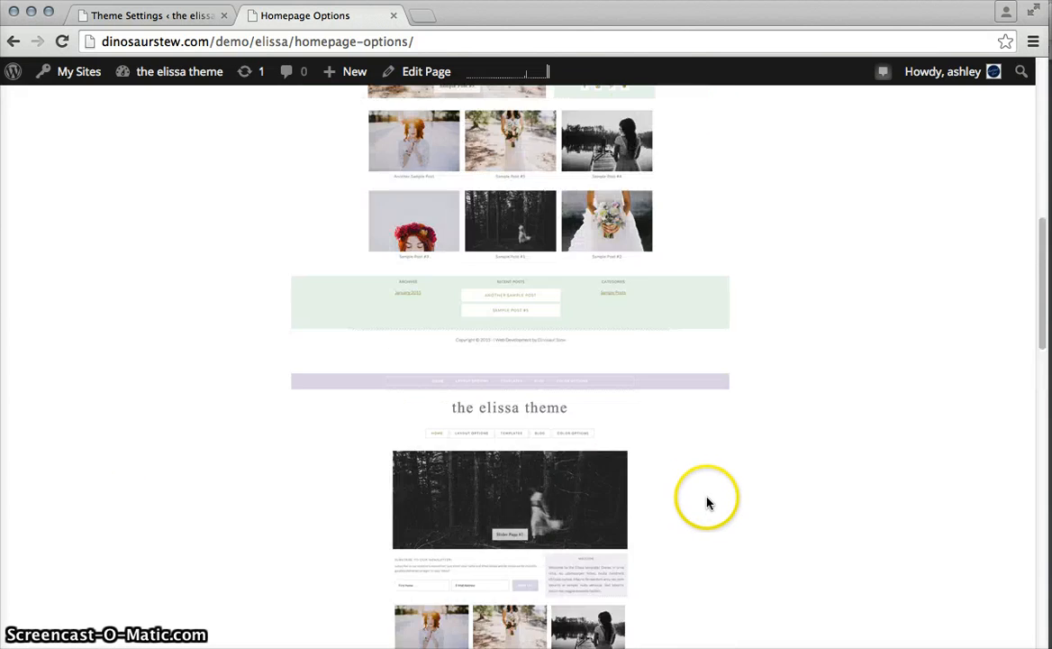
scroll(699, 498, up, 3)
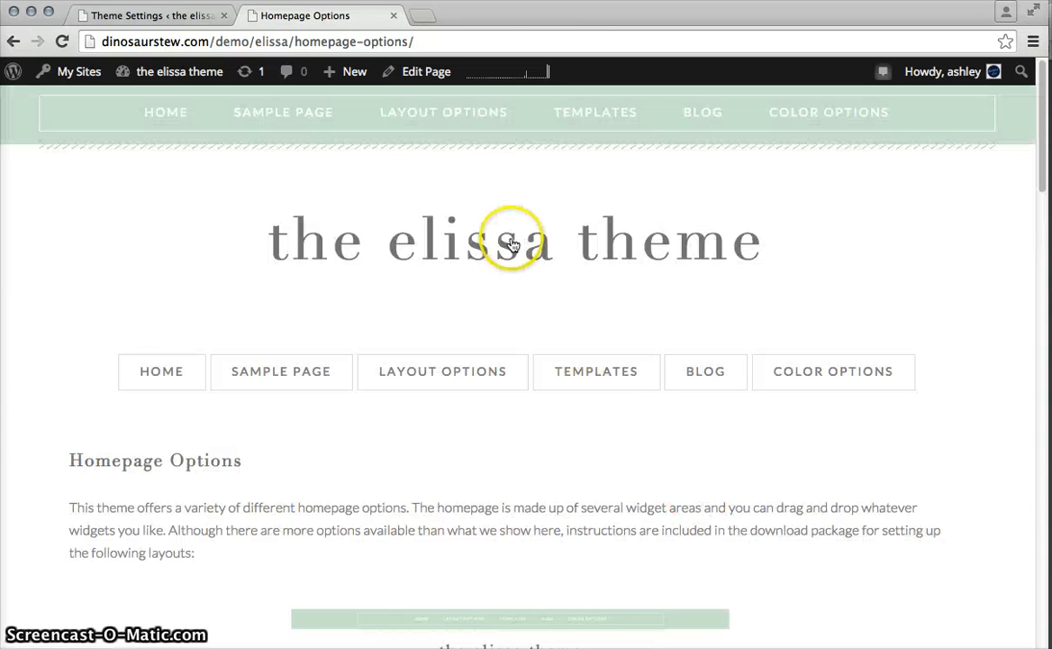
- Return to the demo homepage and examine its footer widgets, recent posts grid and subscribe form
click(554, 263)
mouse_move(905, 475)
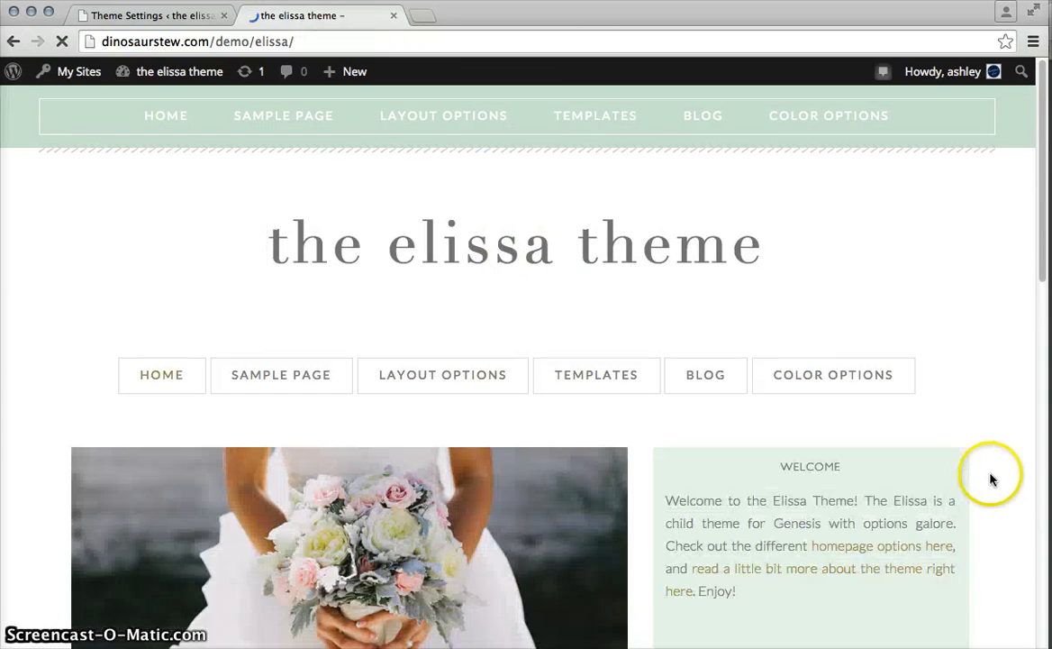
scroll(1000, 479, down, 20)
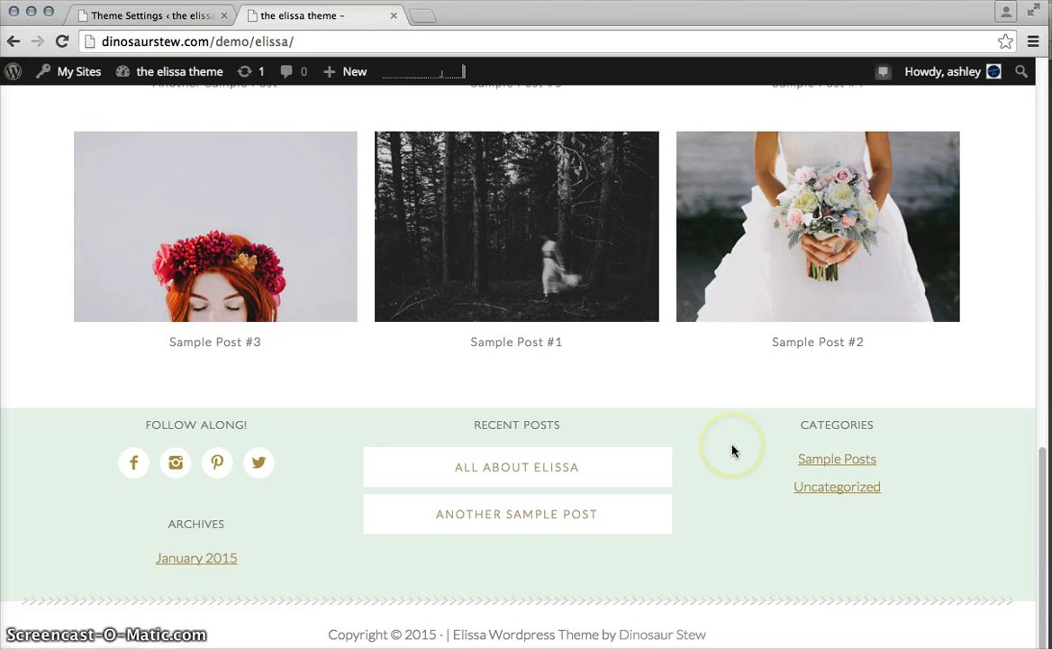
scroll(98, 544, up, 5)
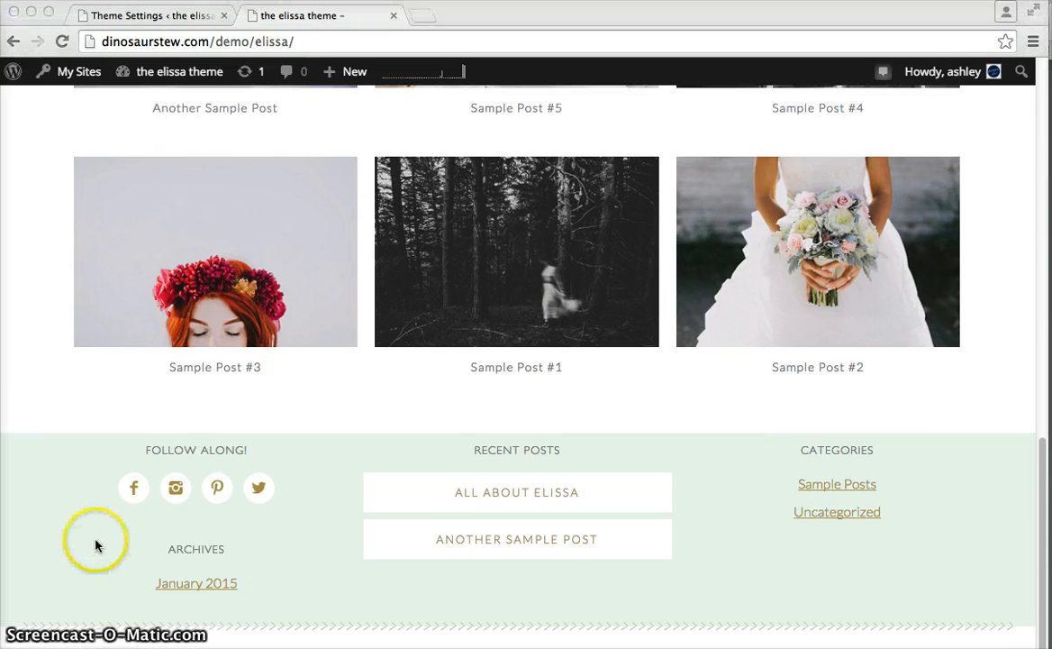
scroll(48, 547, up, 6)
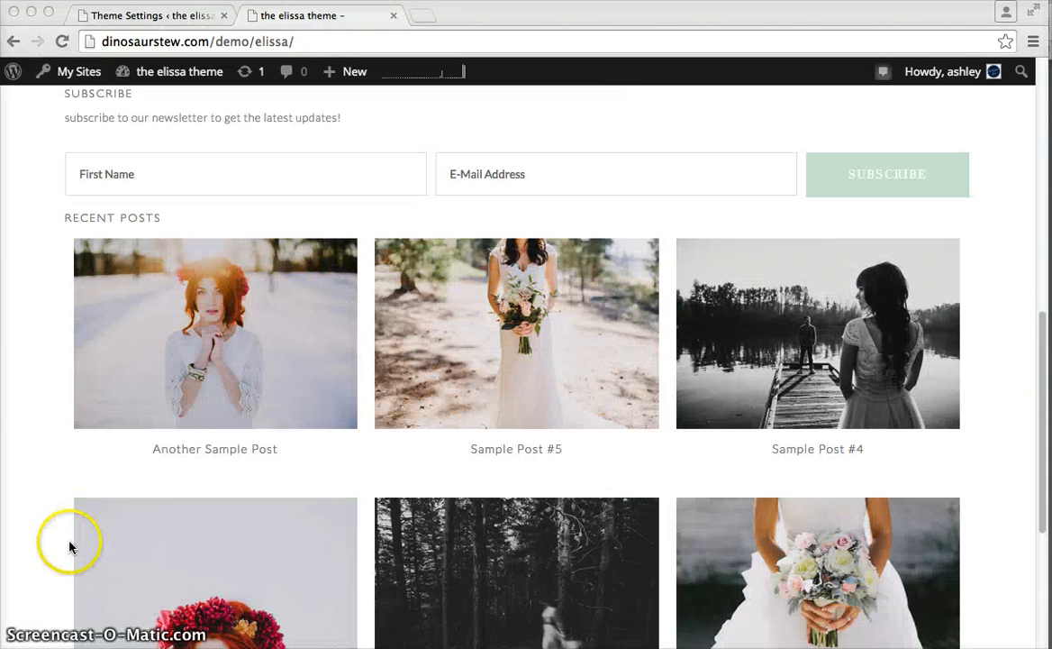
click(70, 446)
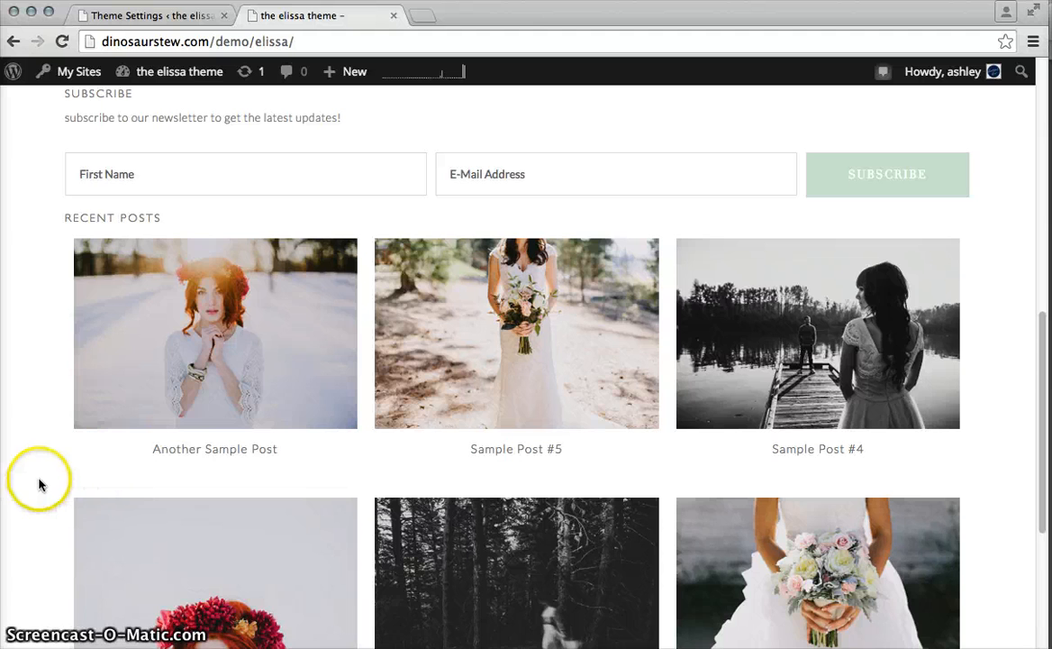
scroll(29, 485, up, 10)
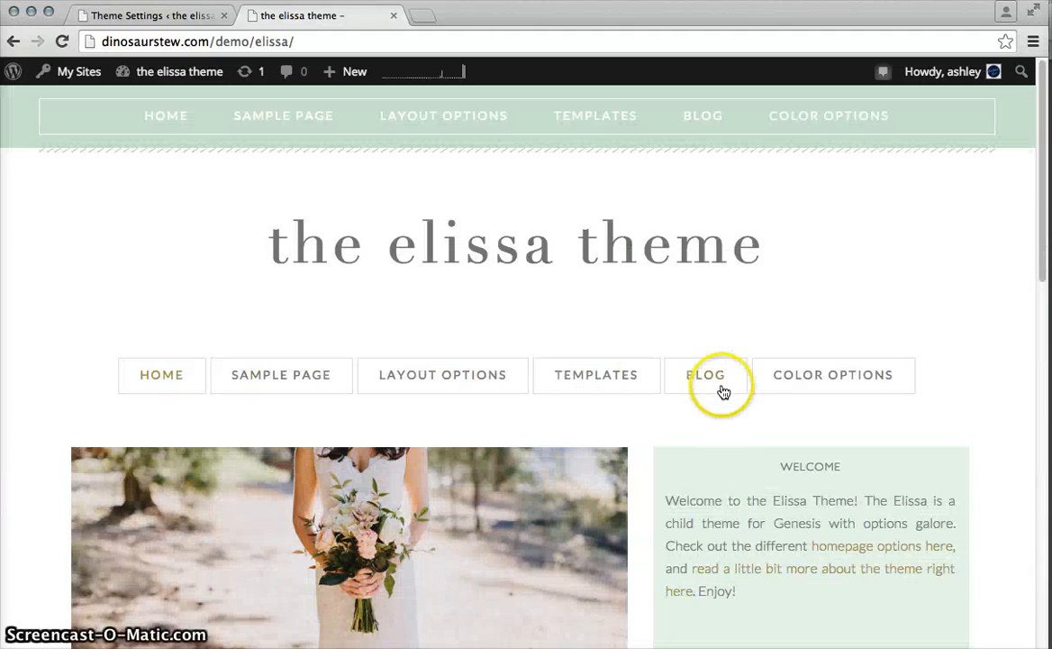
- Open the Blog page and examine its post layout and the sidebar's sign-up, Instagram, recent posts, archives and categories widgets
click(712, 377)
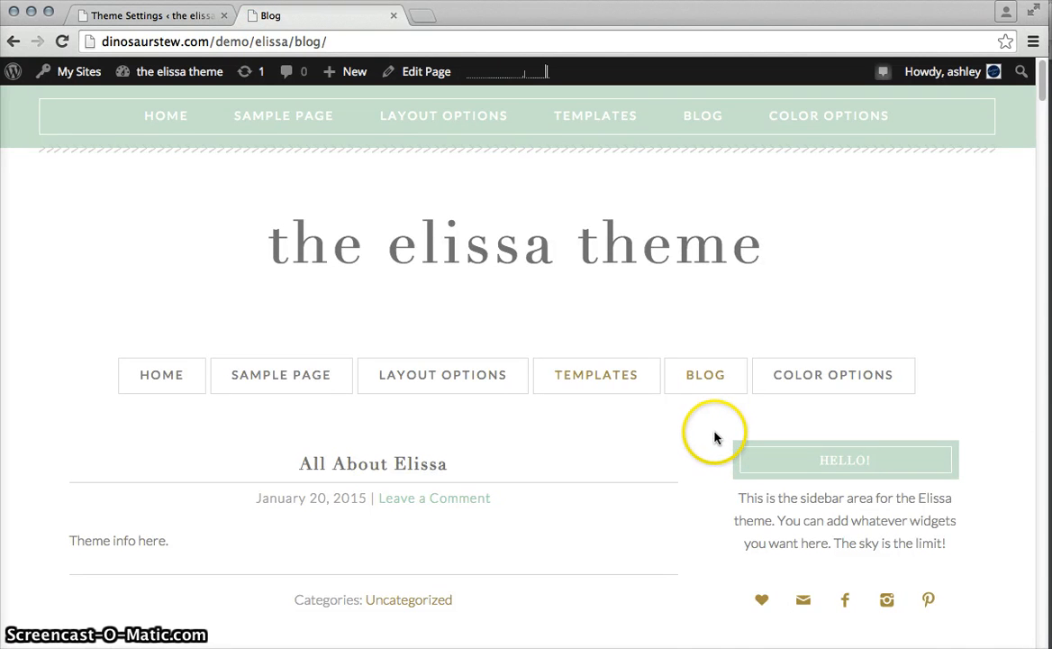
scroll(714, 439, down, 10)
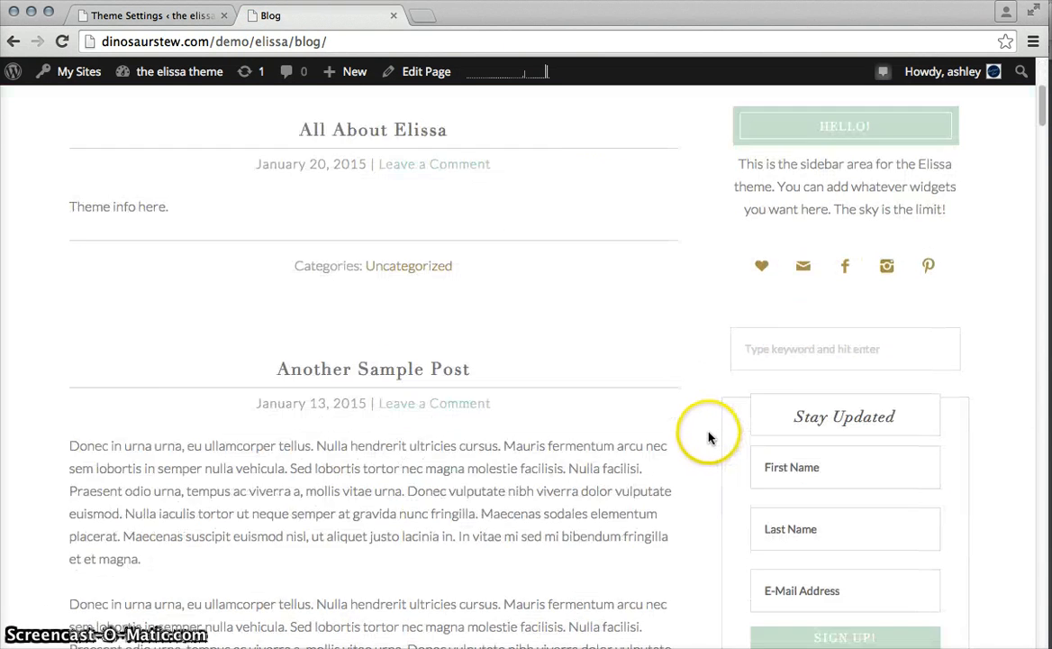
scroll(712, 431, down, 5)
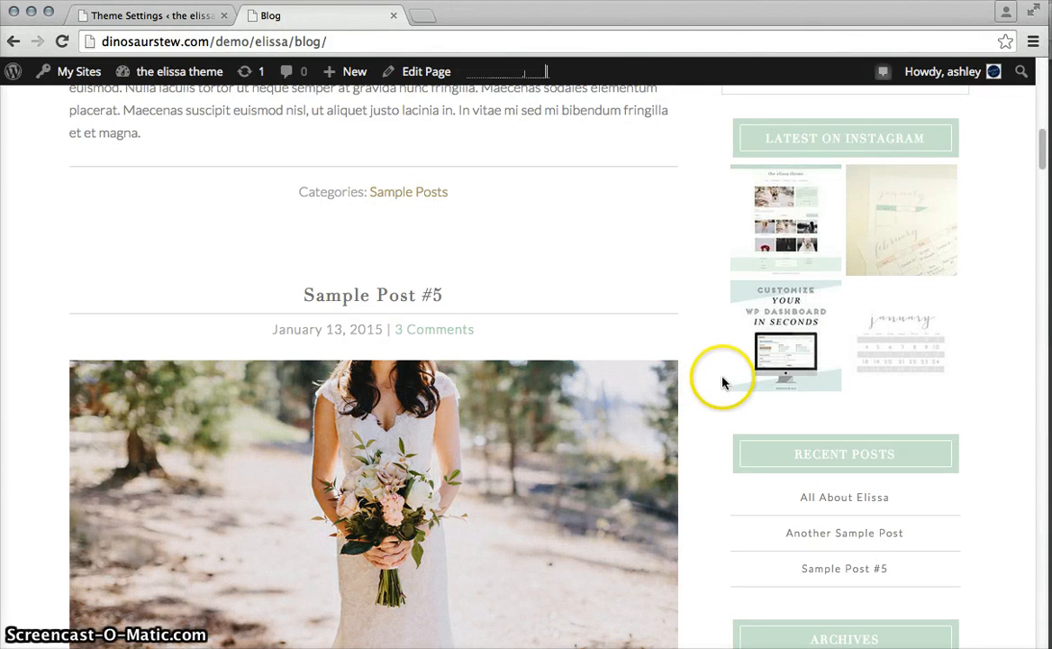
scroll(722, 387, down, 15)
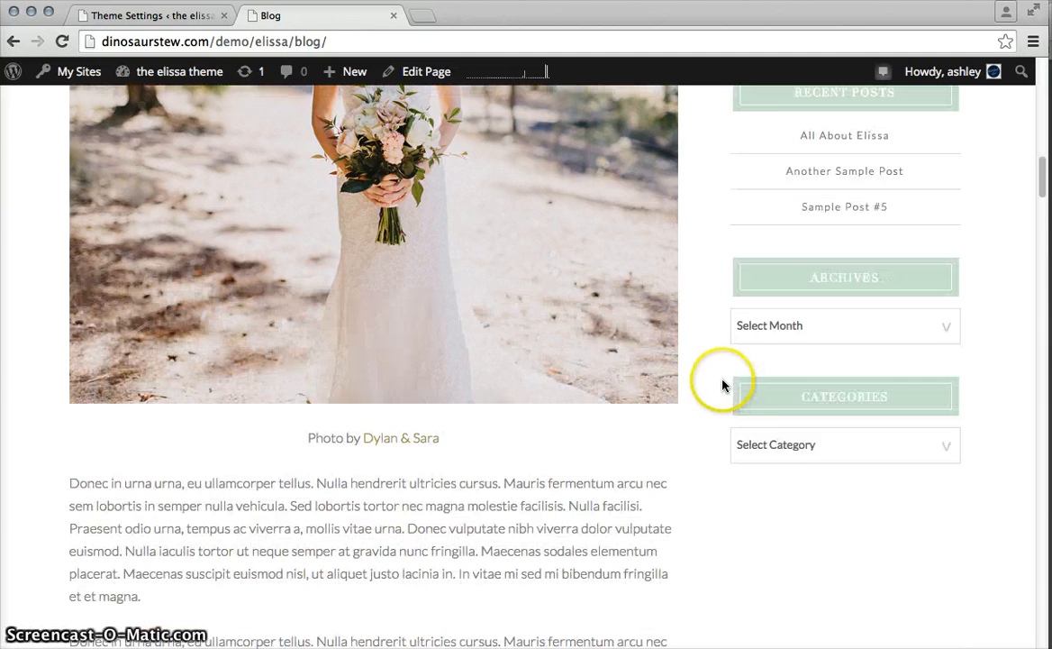
scroll(721, 384, down, 3)
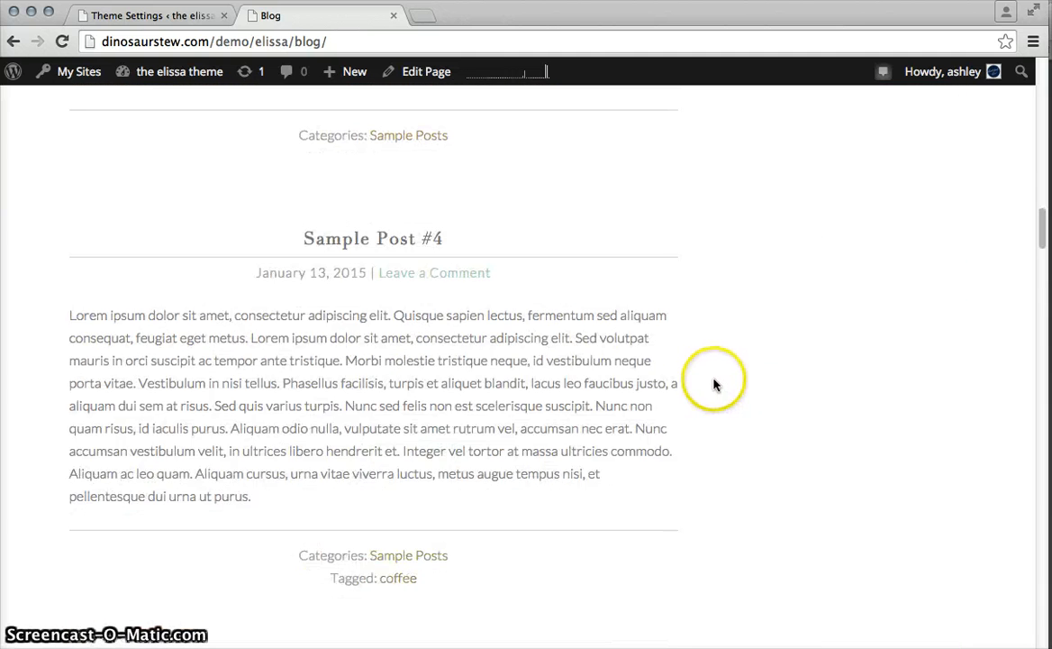
scroll(715, 383, up, 1)
scroll(698, 383, up, 10)
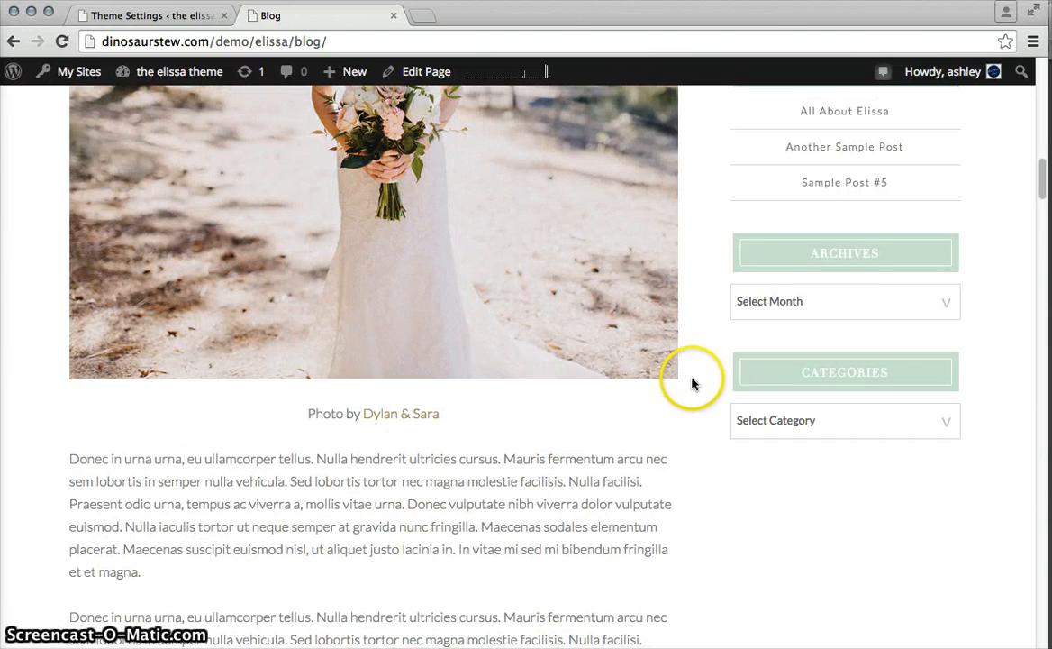
scroll(691, 388, up, 2)
scroll(689, 388, up, 12)
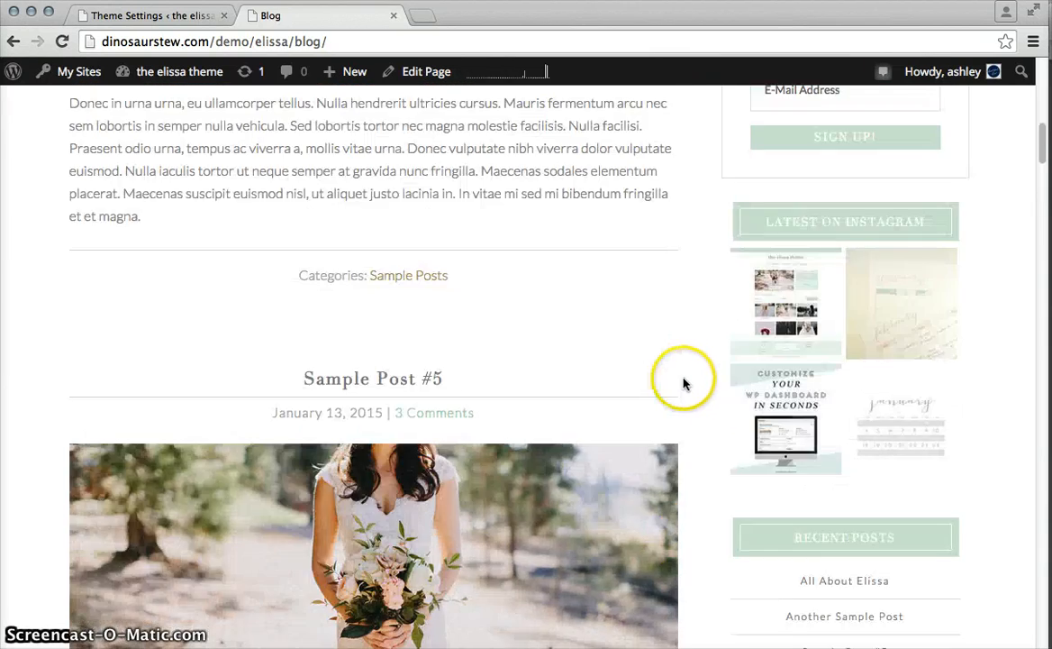
- Go over the Blog page's sidebar again, from the Hello! text and social icons through sign-up and Instagram to the Categories widget
scroll(690, 383, up, 5)
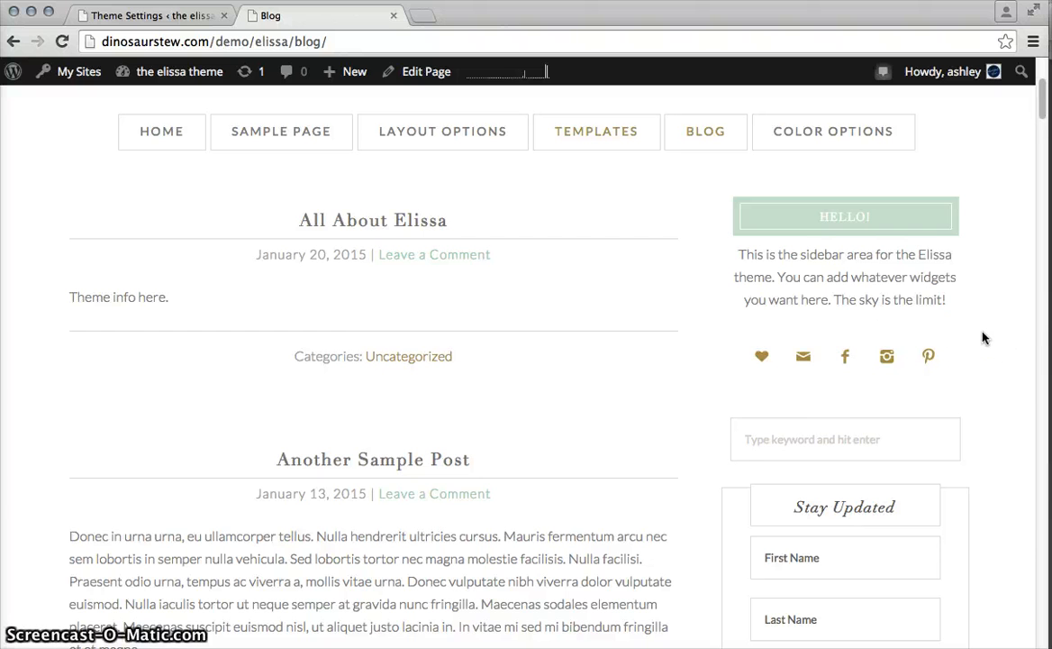
scroll(986, 371, down, 3)
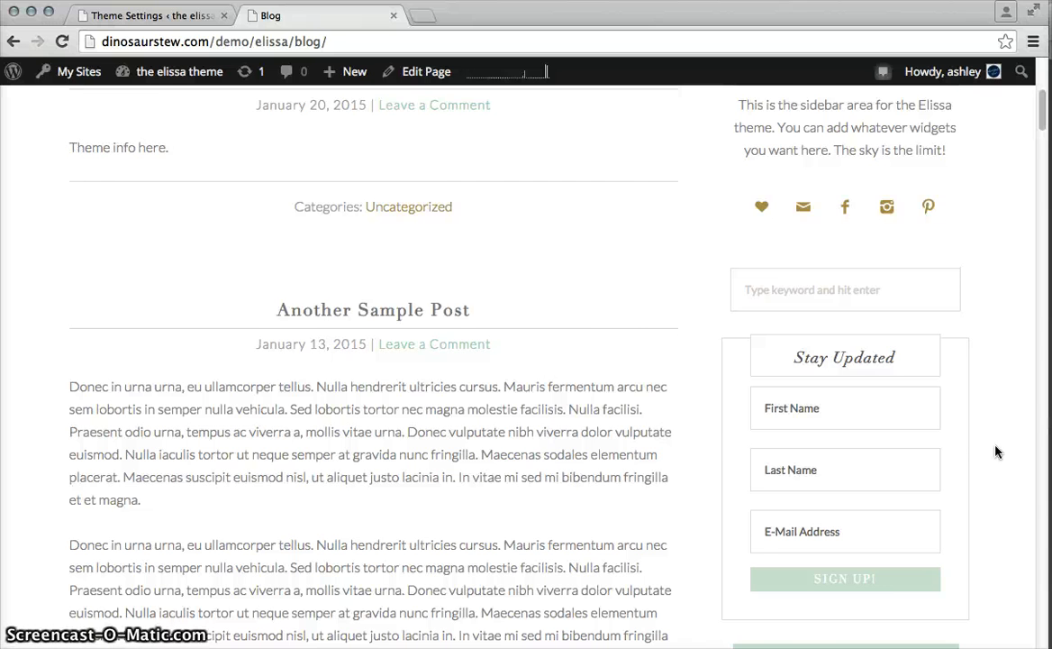
scroll(997, 450, up, 2)
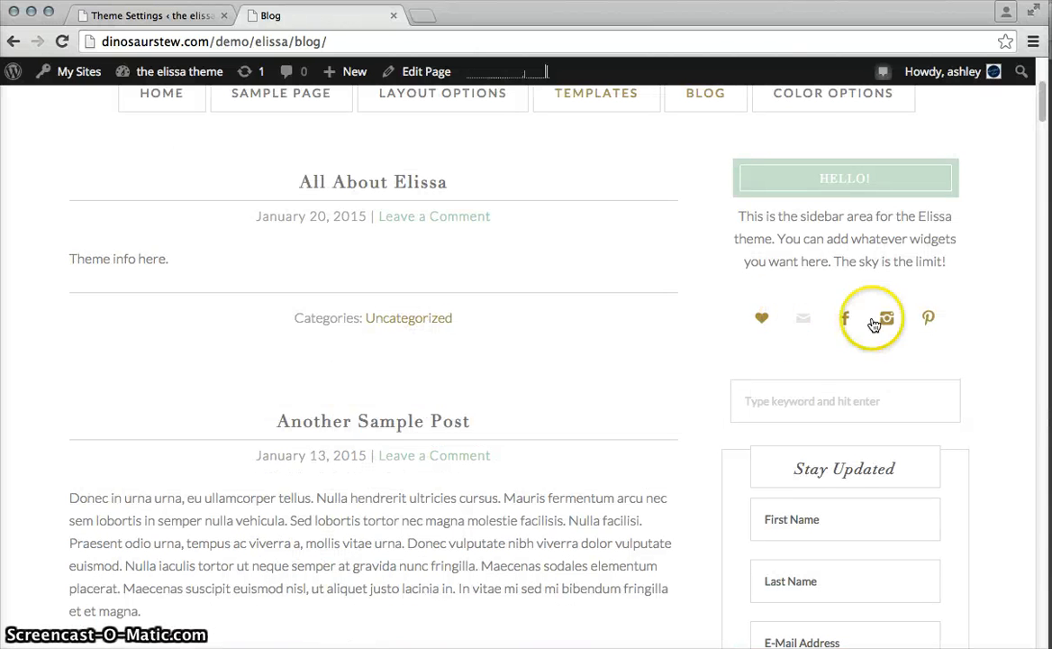
scroll(910, 397, down, 5)
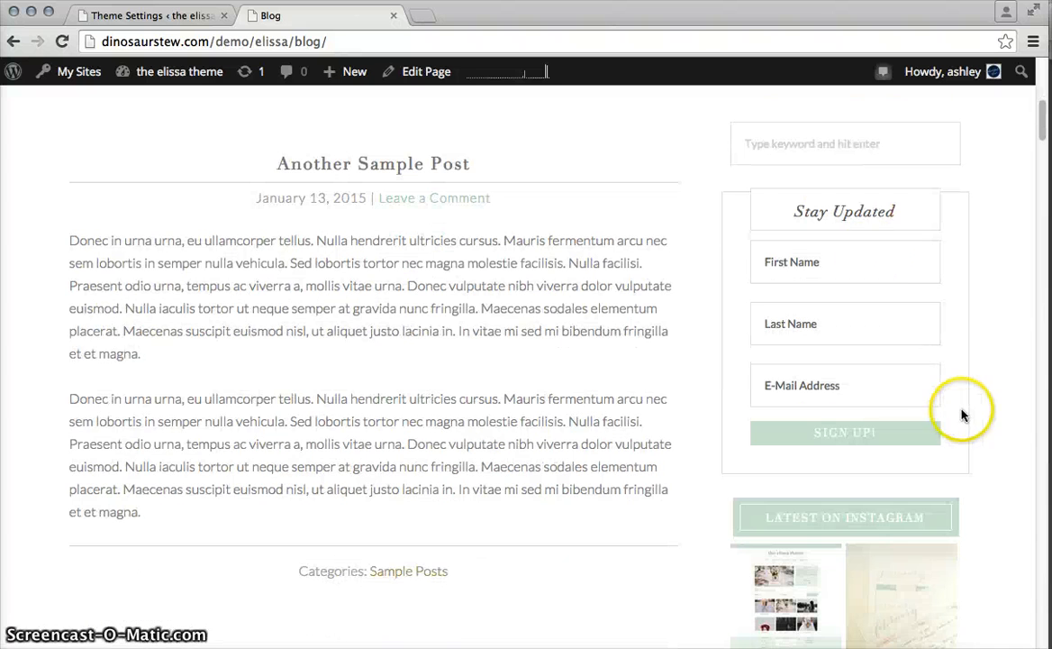
scroll(901, 330, down, 2)
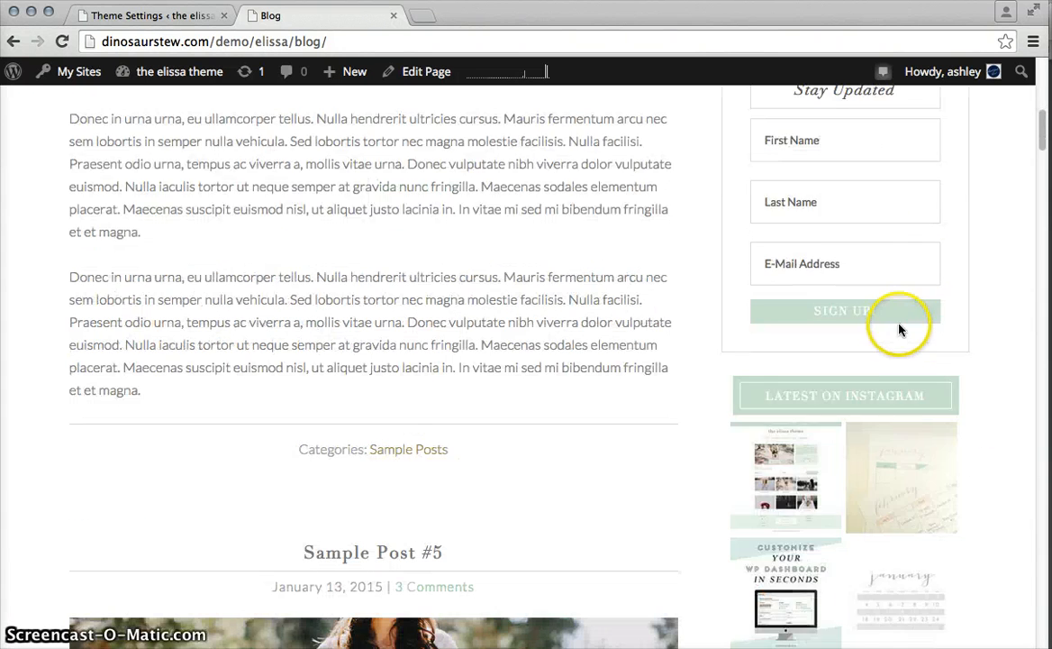
scroll(899, 329, down, 3)
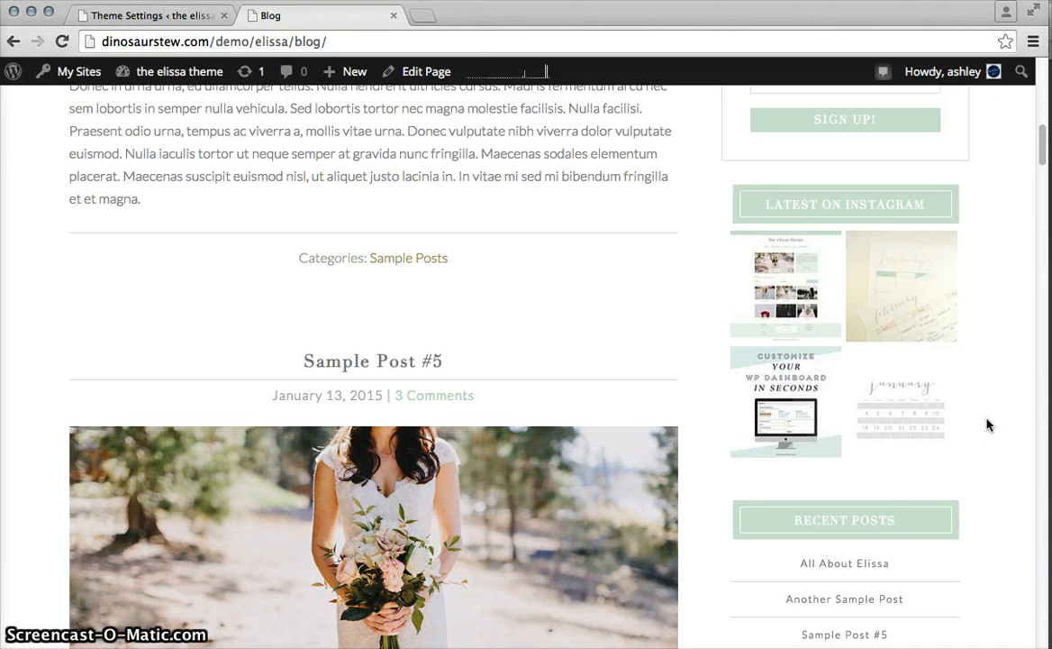
scroll(988, 423, down, 5)
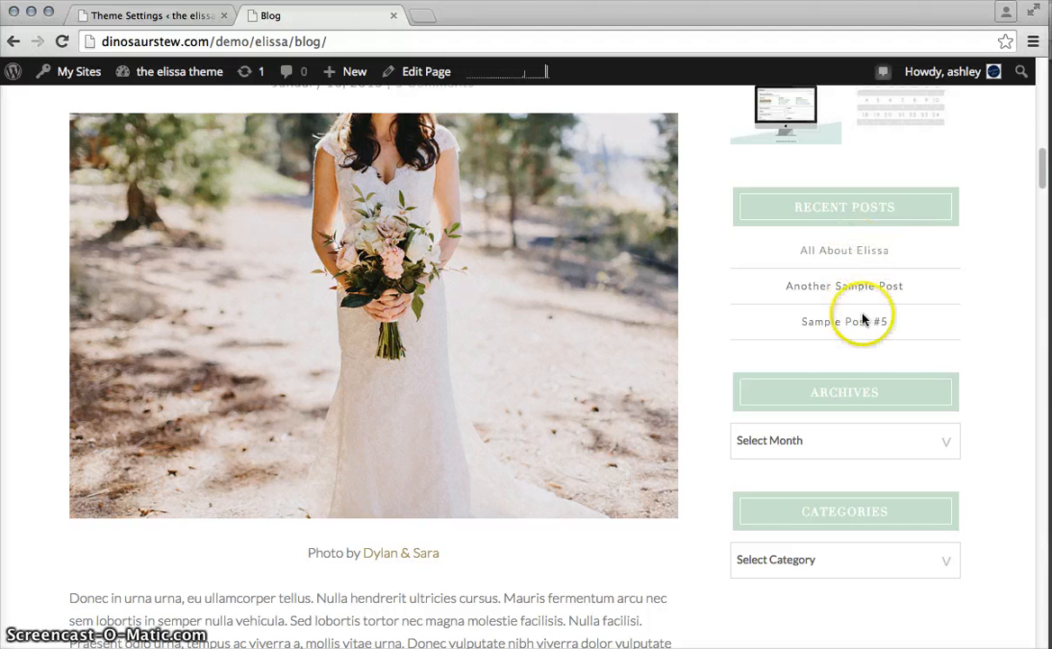
scroll(886, 328, down, 2)
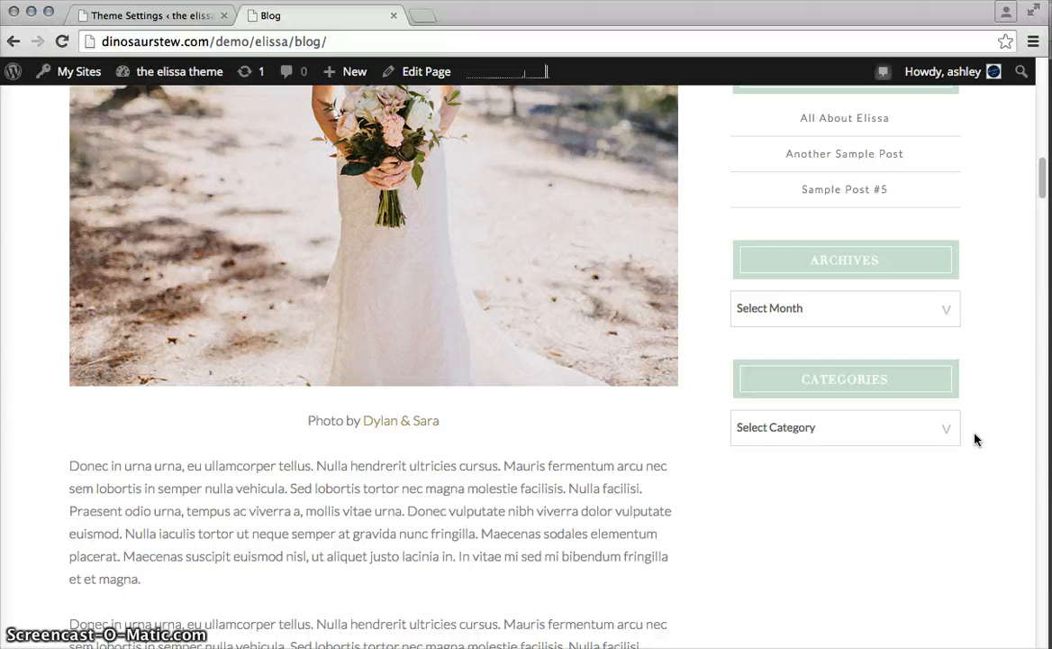
- Open the Sample Posts category archive from the sidebar's Categories widget and examine its thumbnail-and-excerpt post layout
click(946, 438)
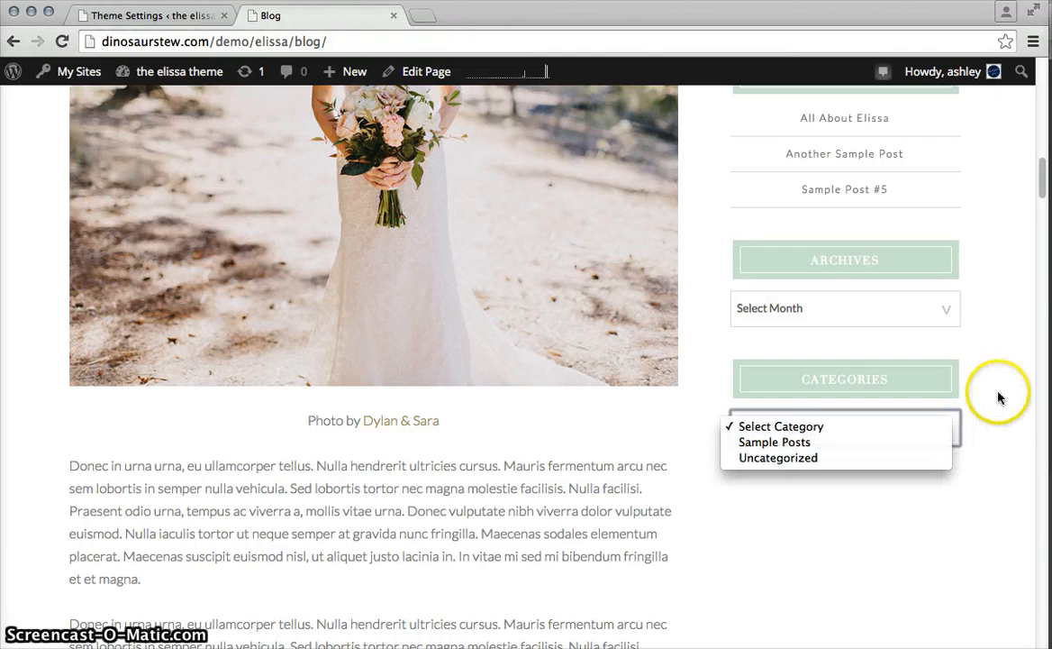
click(833, 443)
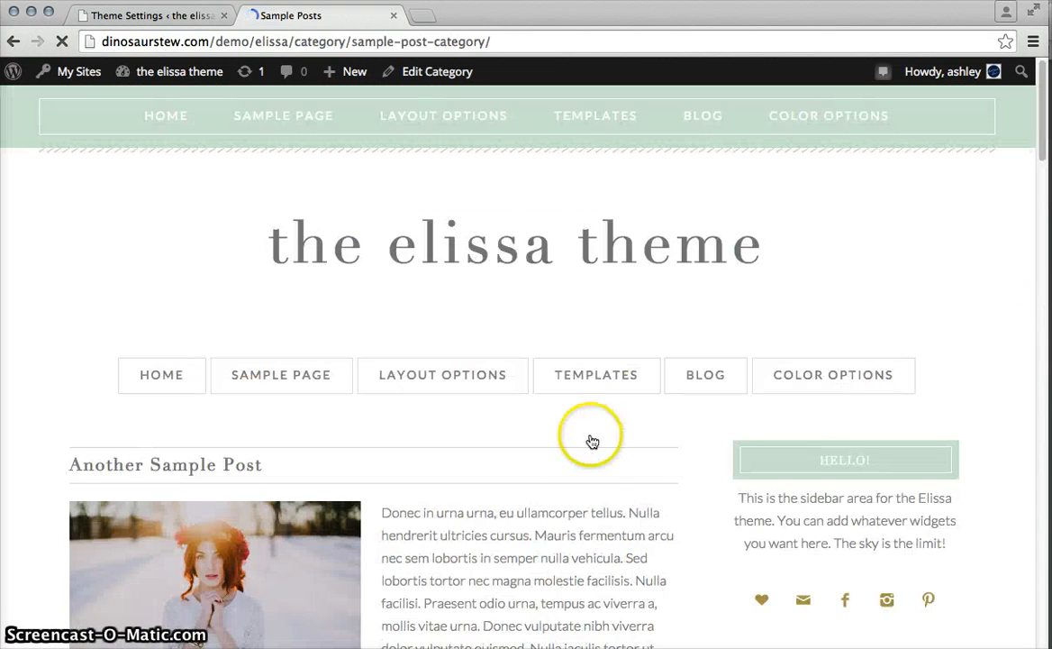
mouse_move(595, 377)
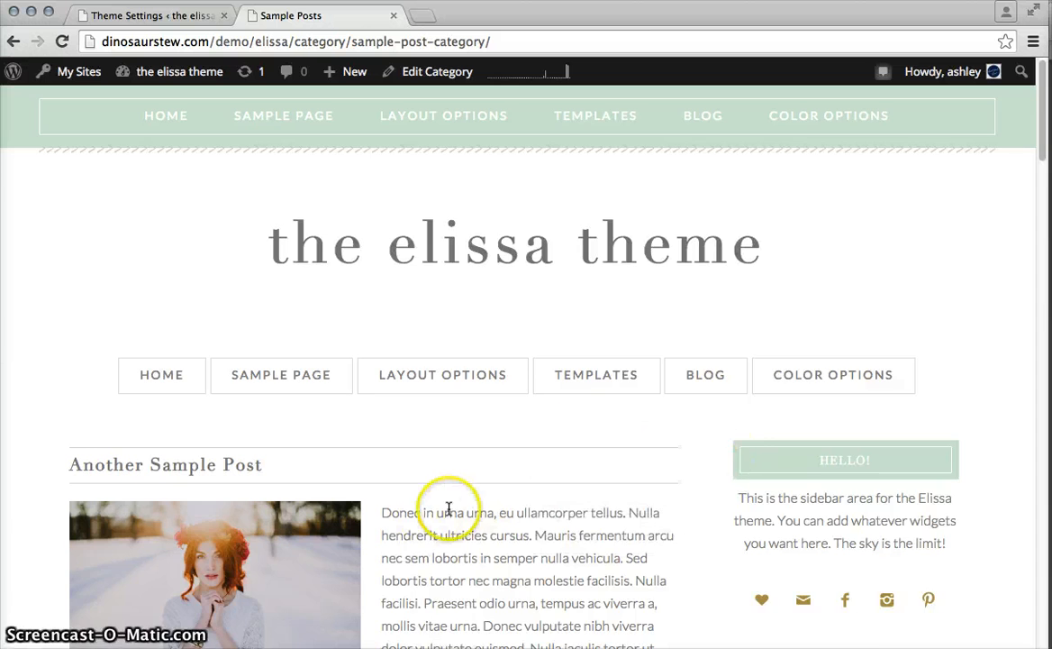
scroll(446, 505, down, 8)
scroll(295, 237, up, 2)
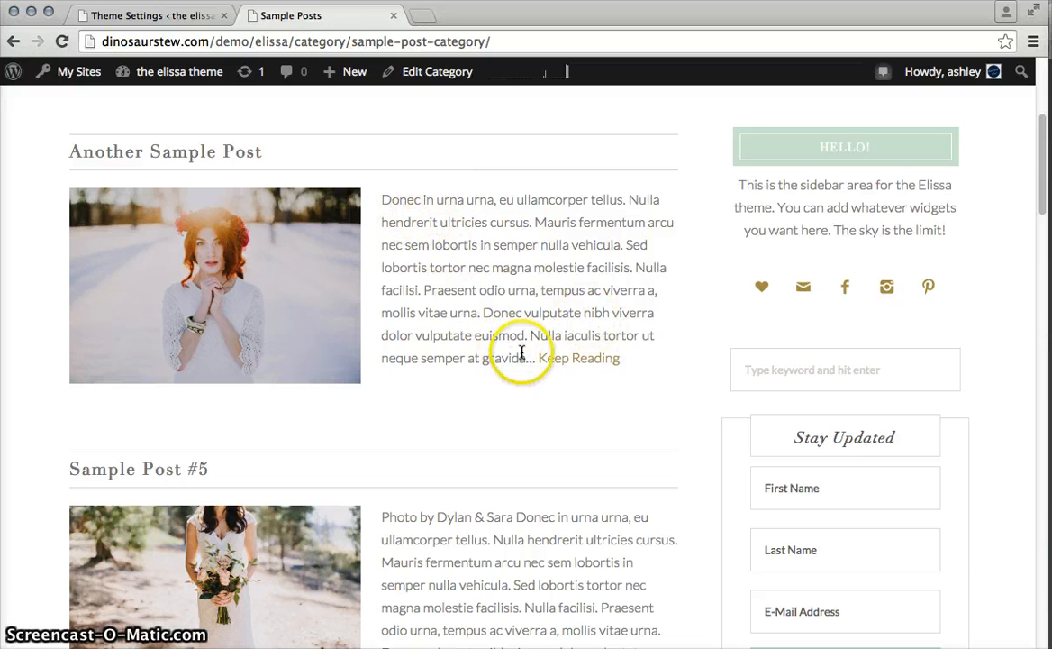
scroll(265, 486, down, 4)
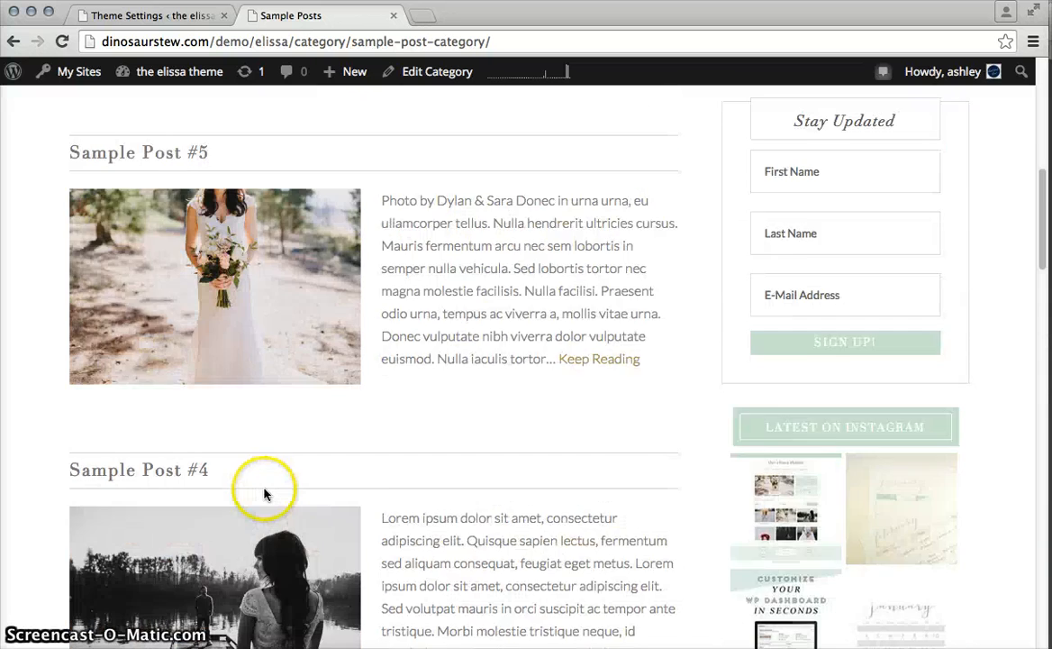
scroll(265, 494, down, 3)
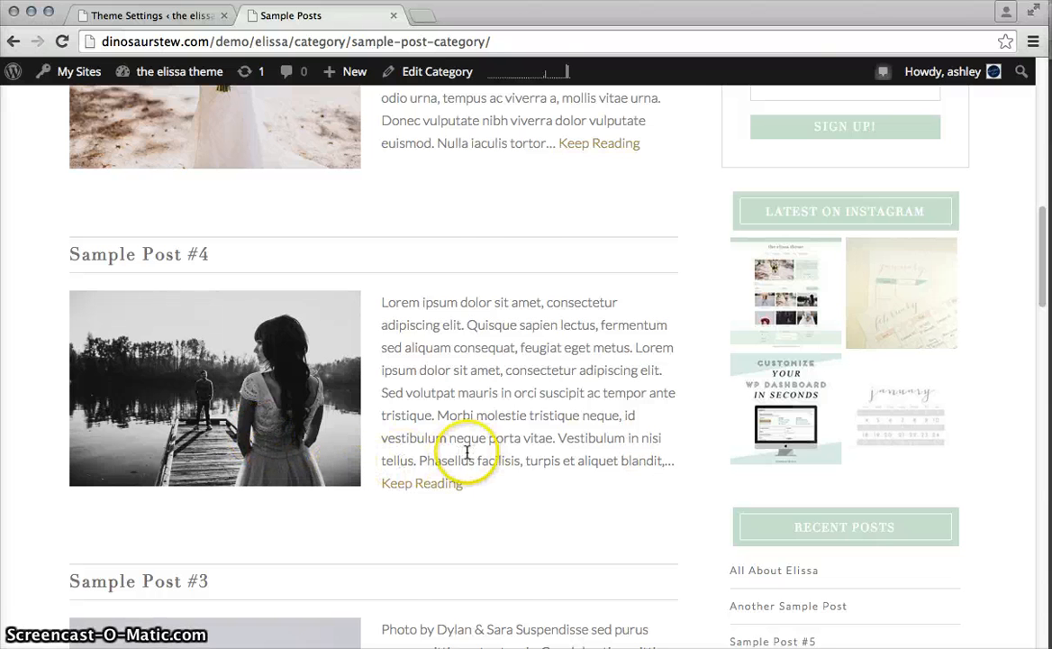
scroll(441, 455, up, 3)
- Open the full Sample Post #5 from its archive excerpt and view the single-post layout
click(579, 388)
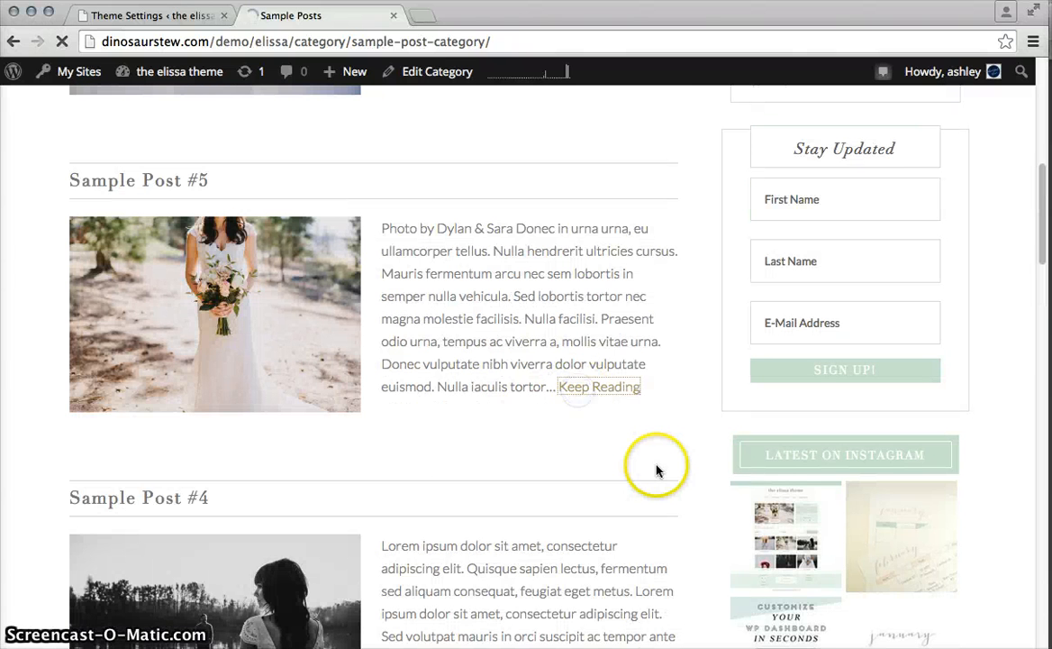
scroll(653, 474, down, 4)
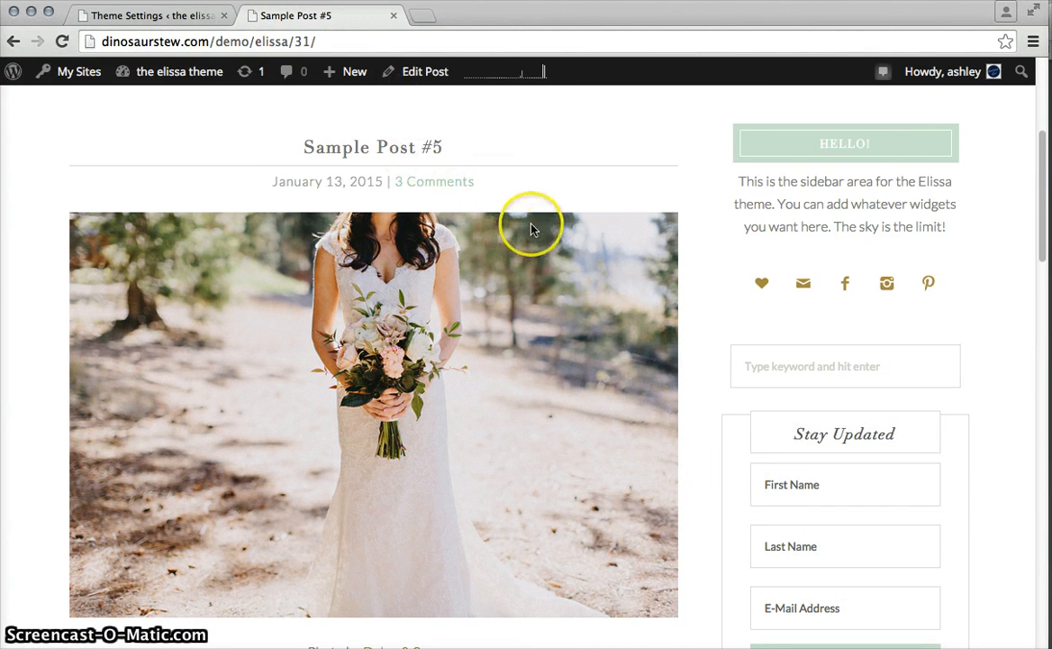
scroll(531, 230, up, 2)
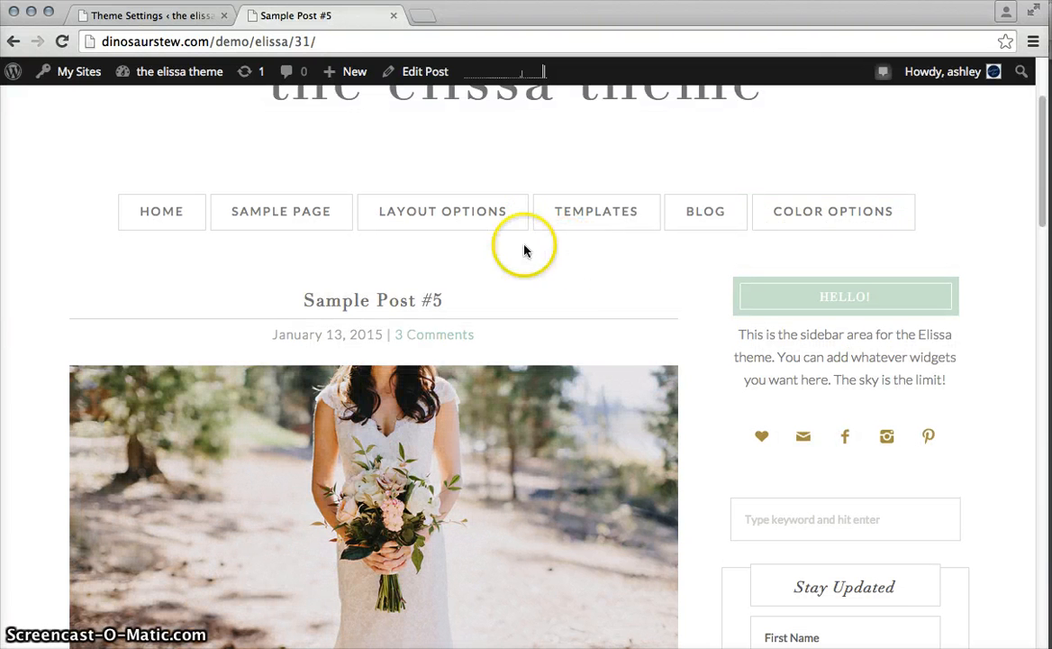
- Open the Full-Width layout sample page and review its content area down to the footer
mouse_move(481, 216)
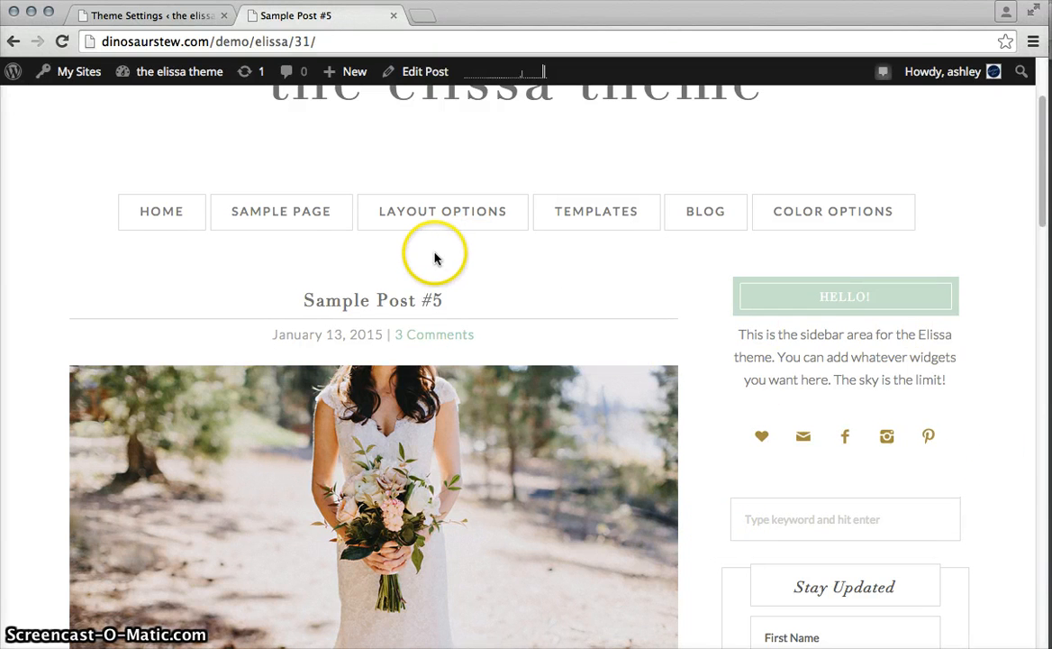
mouse_move(448, 228)
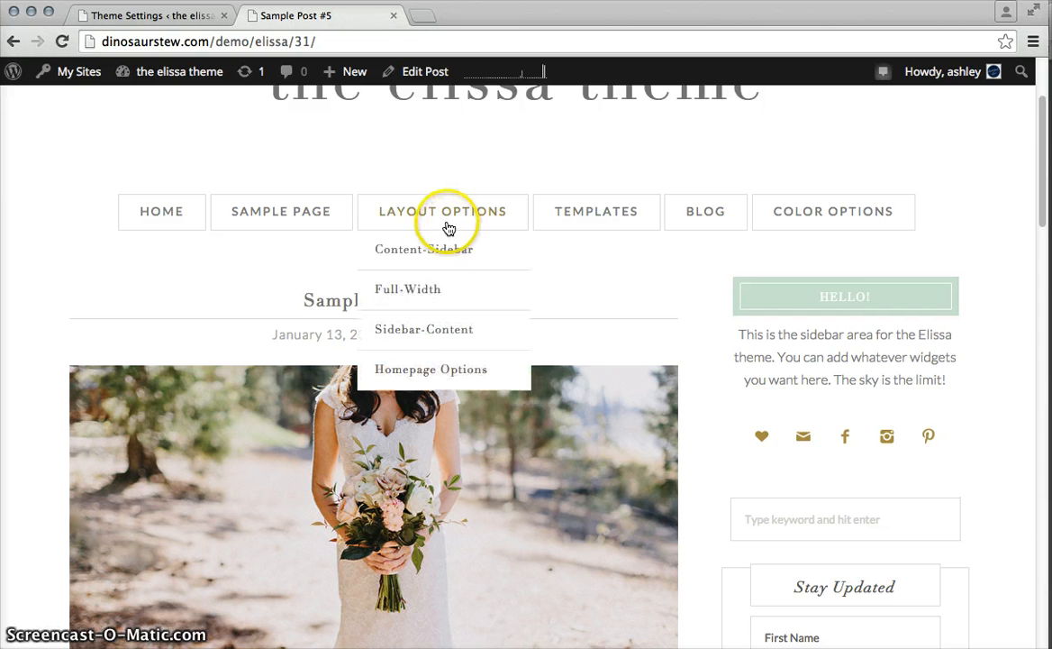
click(430, 284)
scroll(573, 292, down, 5)
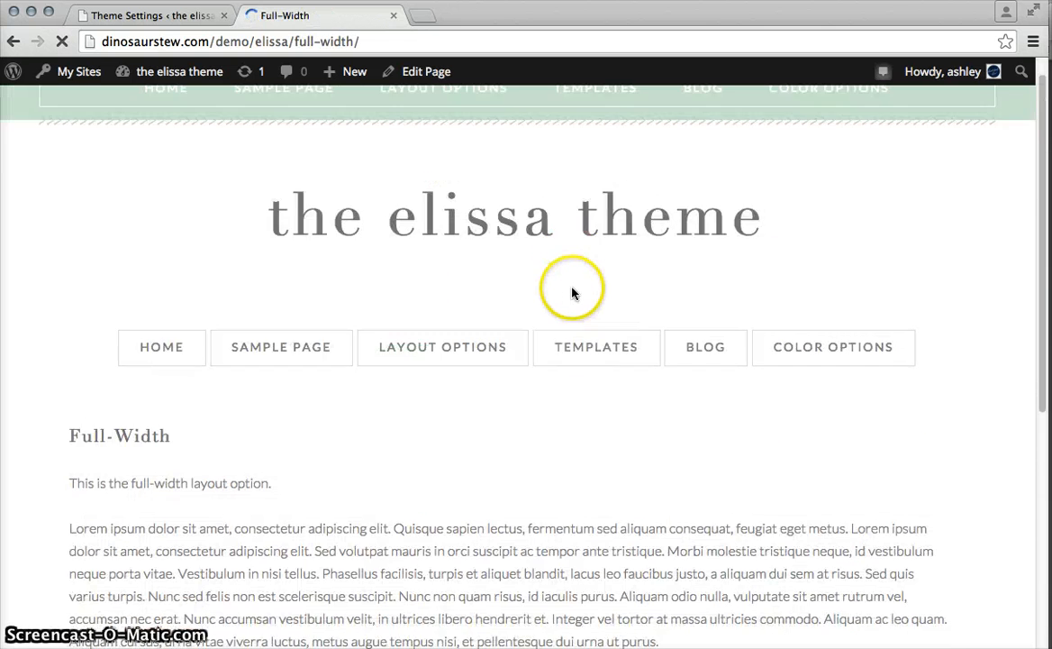
scroll(557, 258, down, 3)
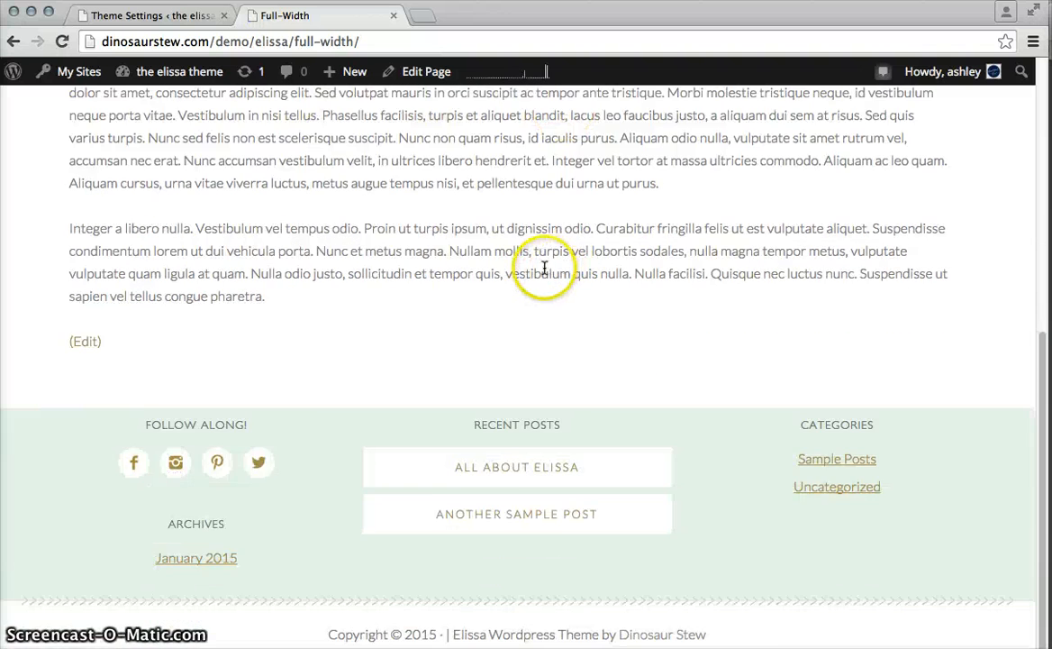
scroll(545, 268, up, 5)
- Open the Sidebar-Content layout sample page and view the sidebar's placement beside the content
mouse_move(415, 202)
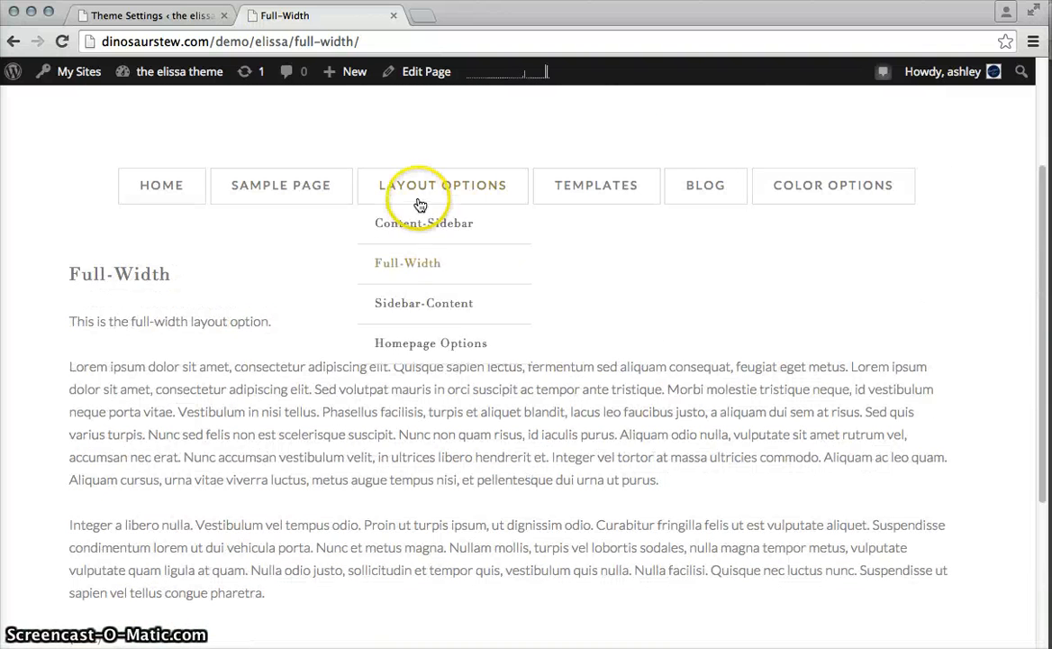
click(443, 302)
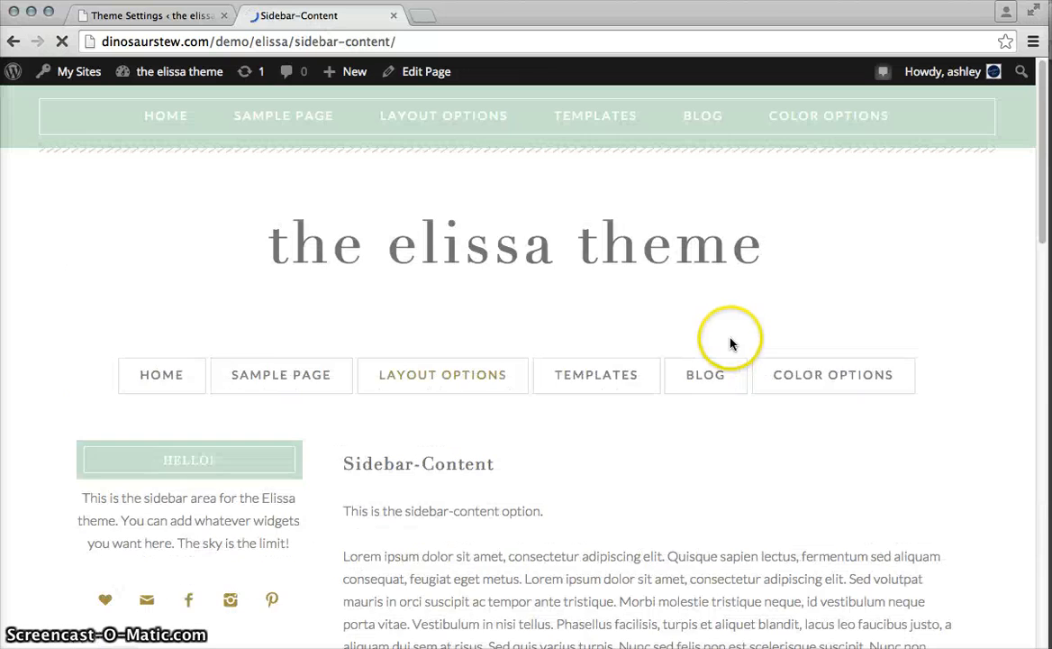
scroll(728, 340, down, 3)
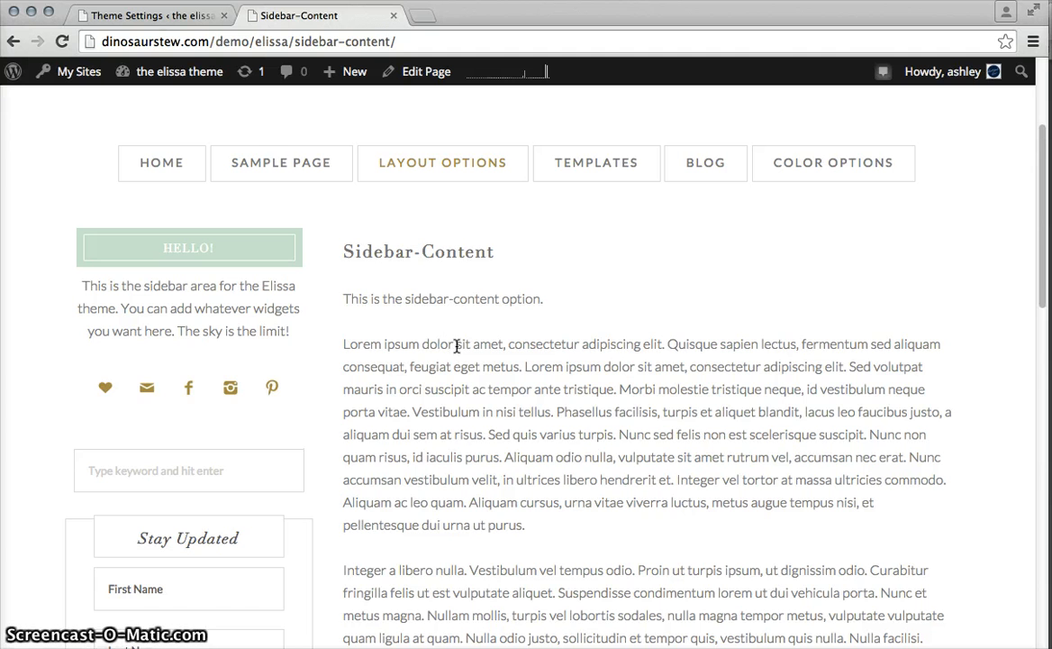
scroll(437, 338, up, 2)
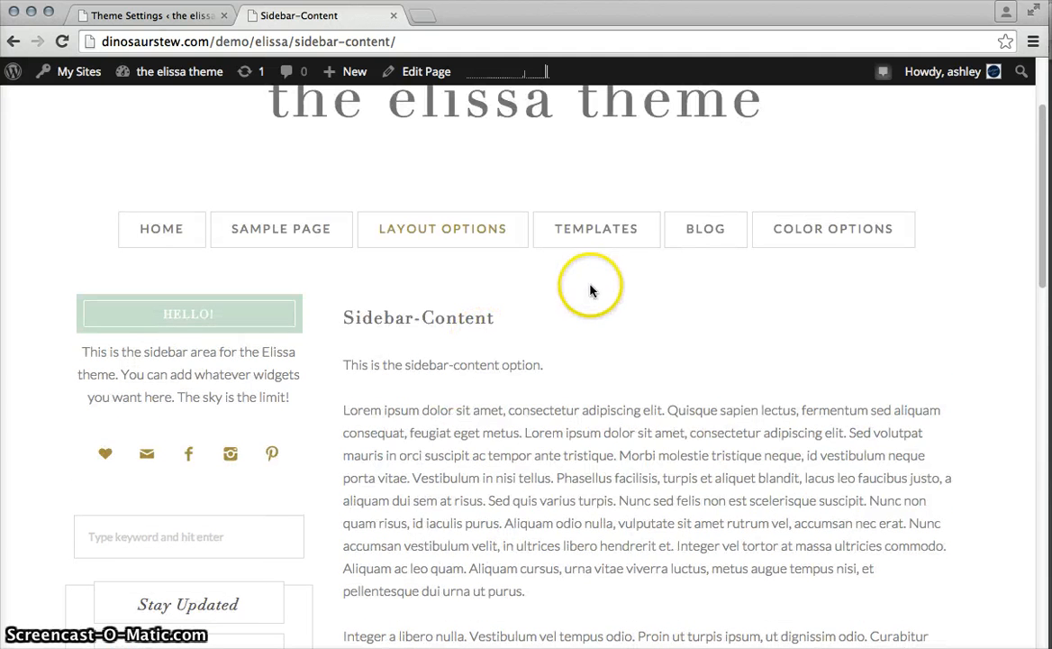
- Preview the Default and Pink color scheme pages, checking the Pink version's sidebar and footer widgets
mouse_move(830, 238)
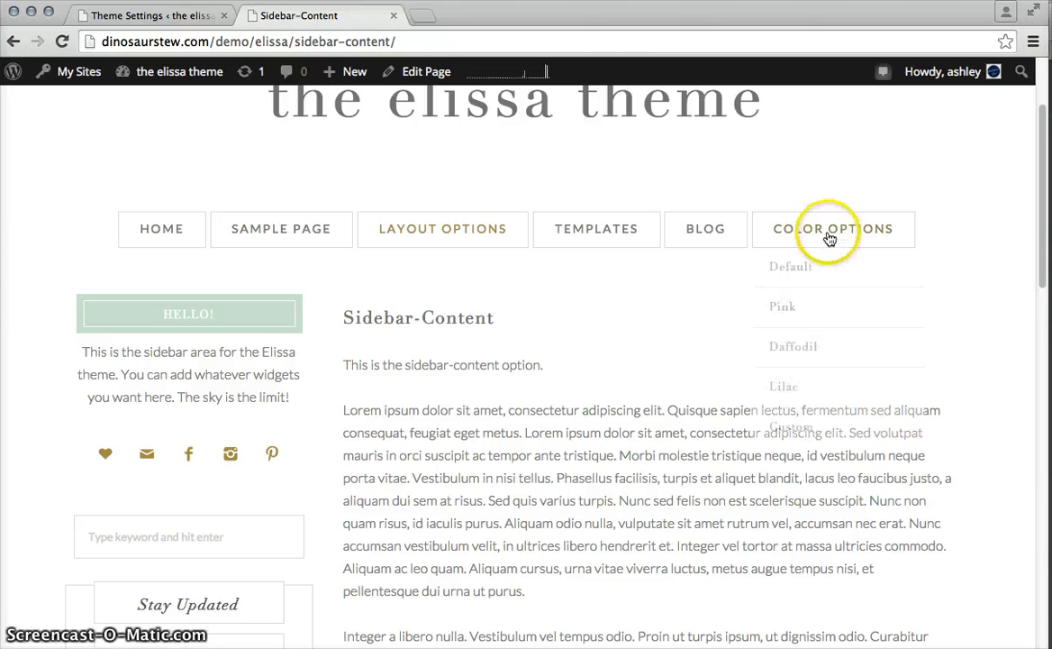
click(799, 266)
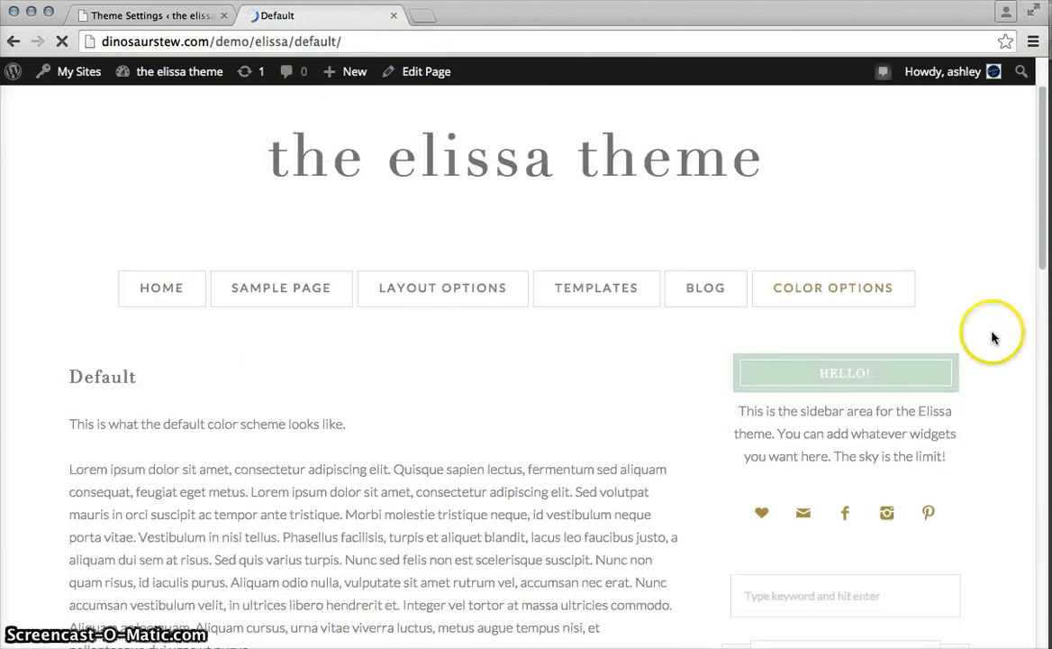
scroll(992, 337, down, 2)
mouse_move(864, 200)
click(814, 287)
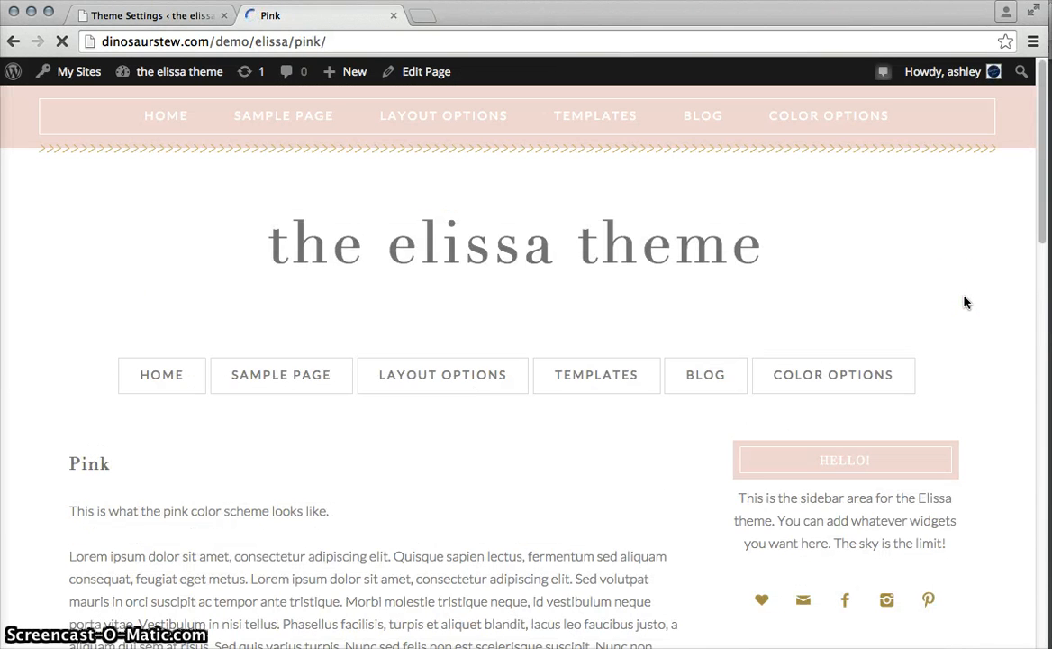
scroll(964, 302, down, 15)
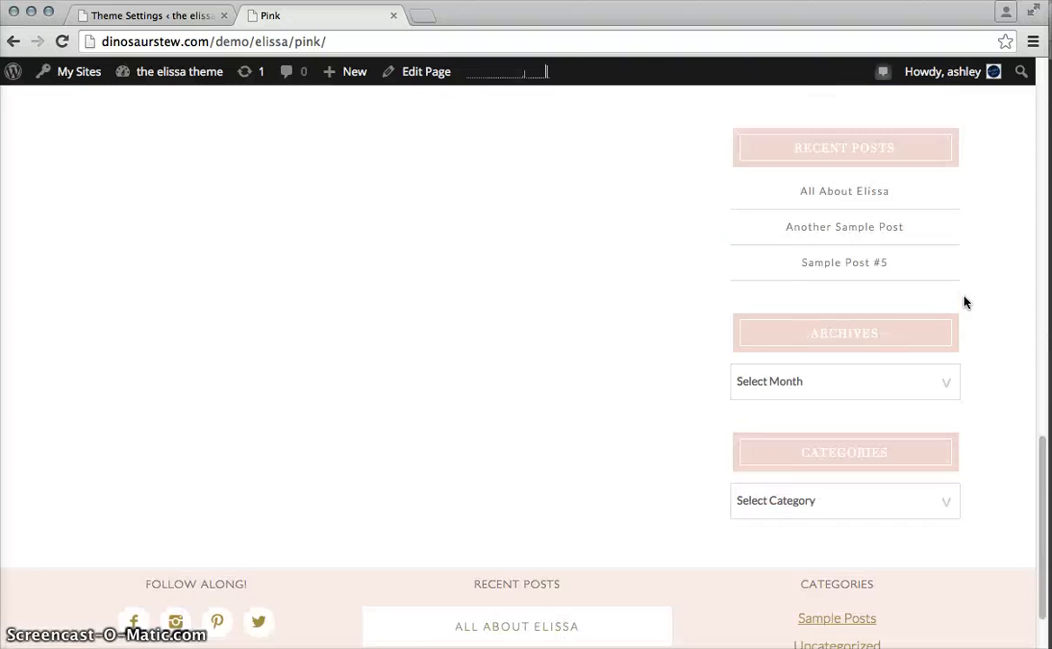
scroll(897, 300, up, 20)
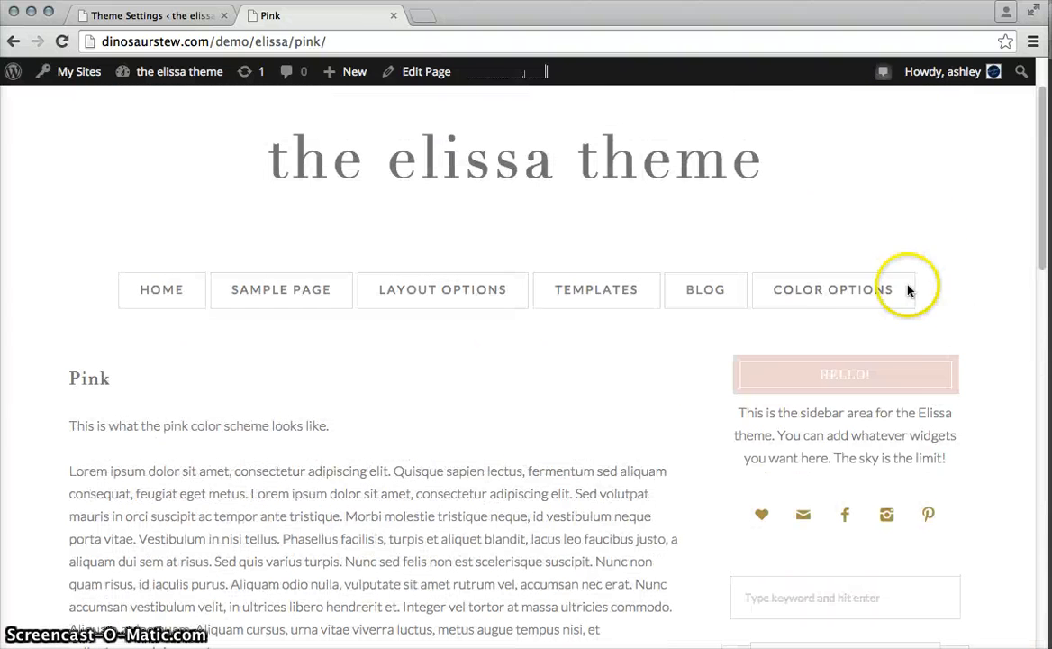
- Preview the Daffodil color scheme page and review its sidebar widget colors
mouse_move(908, 290)
click(814, 405)
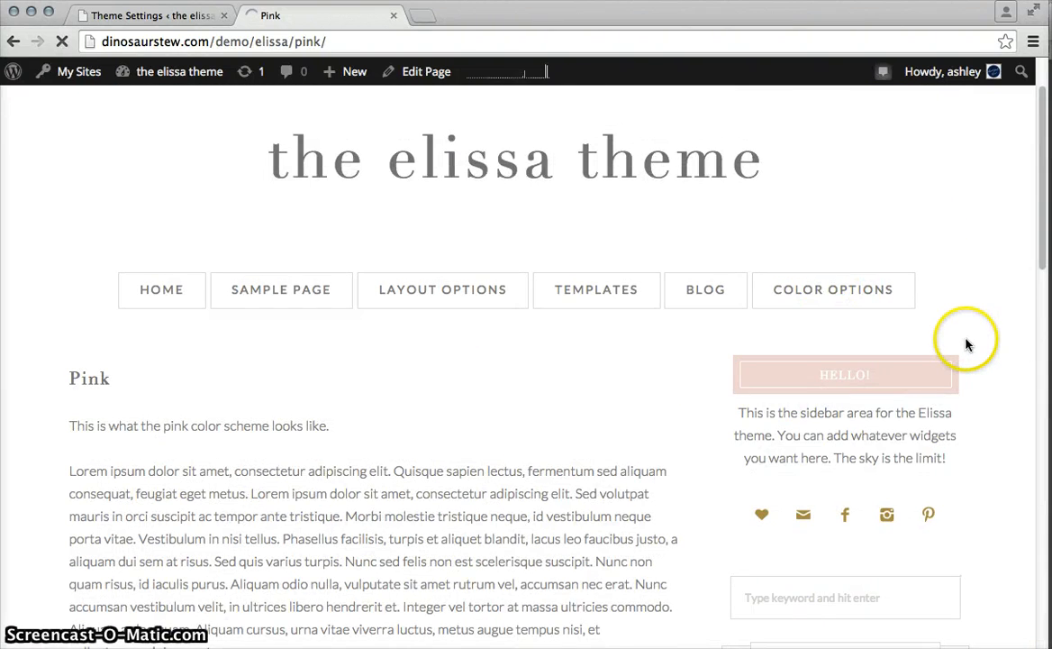
scroll(987, 345, down, 5)
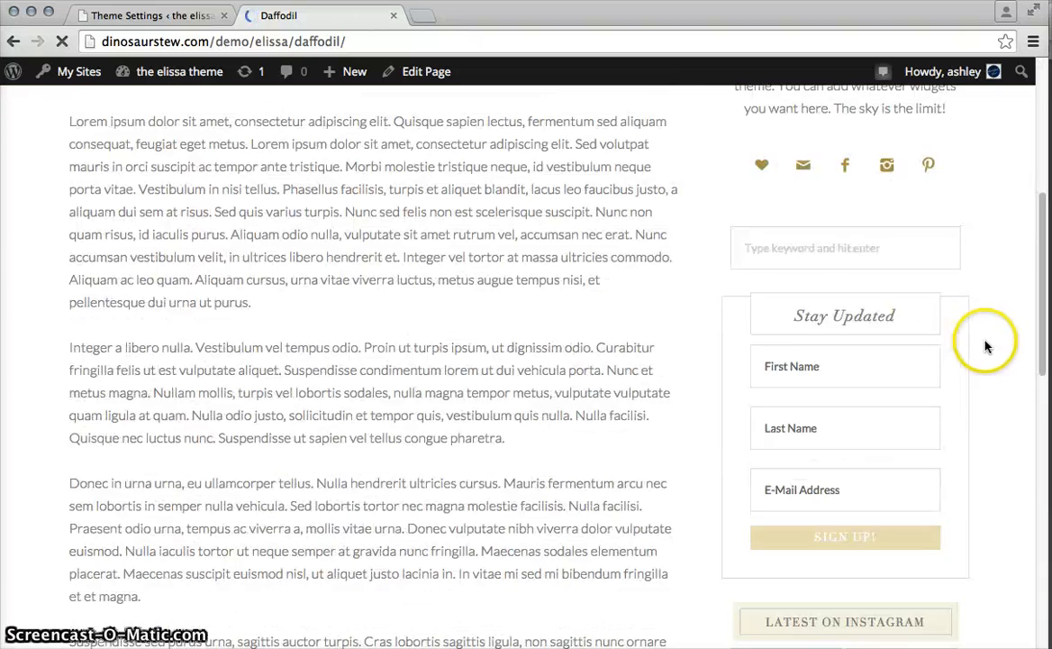
scroll(985, 345, down, 13)
scroll(985, 346, up, 4)
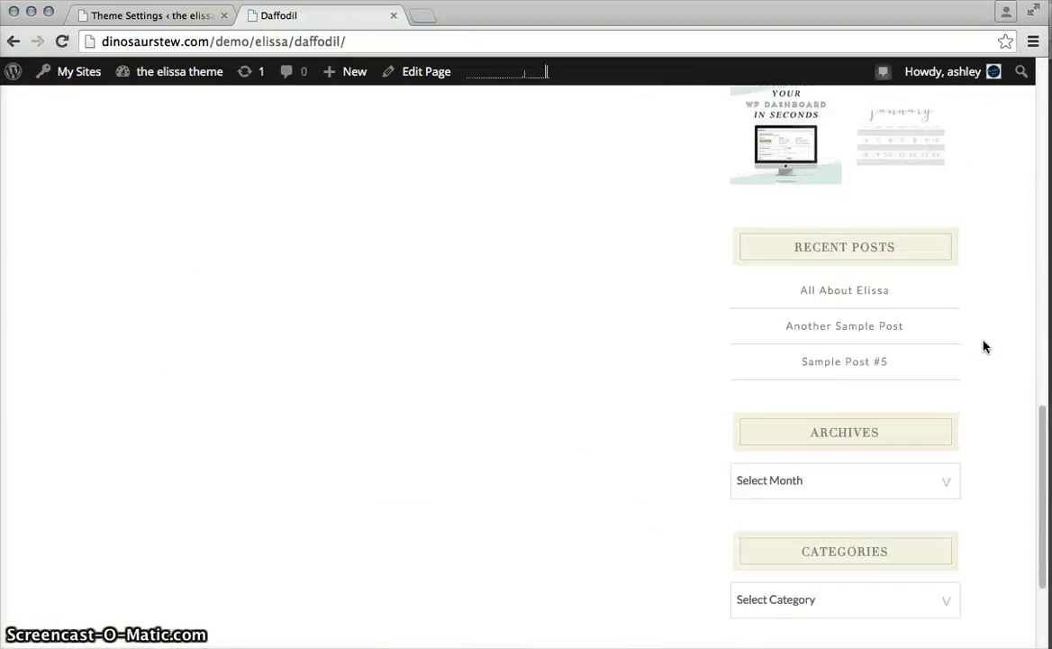
scroll(985, 346, up, 14)
- Preview the Lilac color scheme page and review its sidebar widgets and sign-up form colors
mouse_move(851, 270)
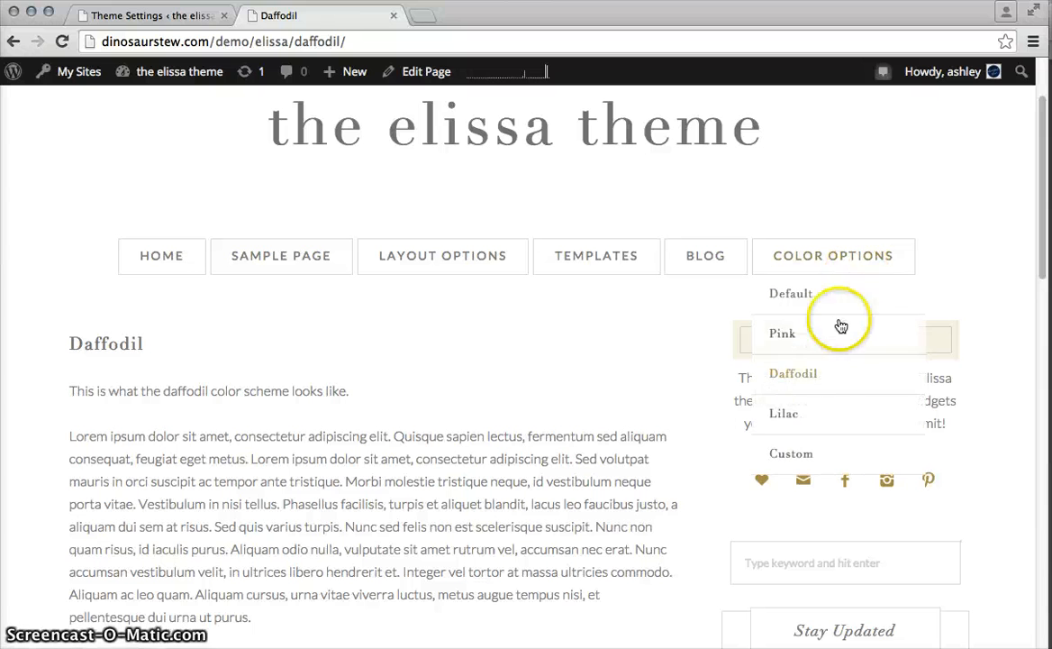
click(766, 415)
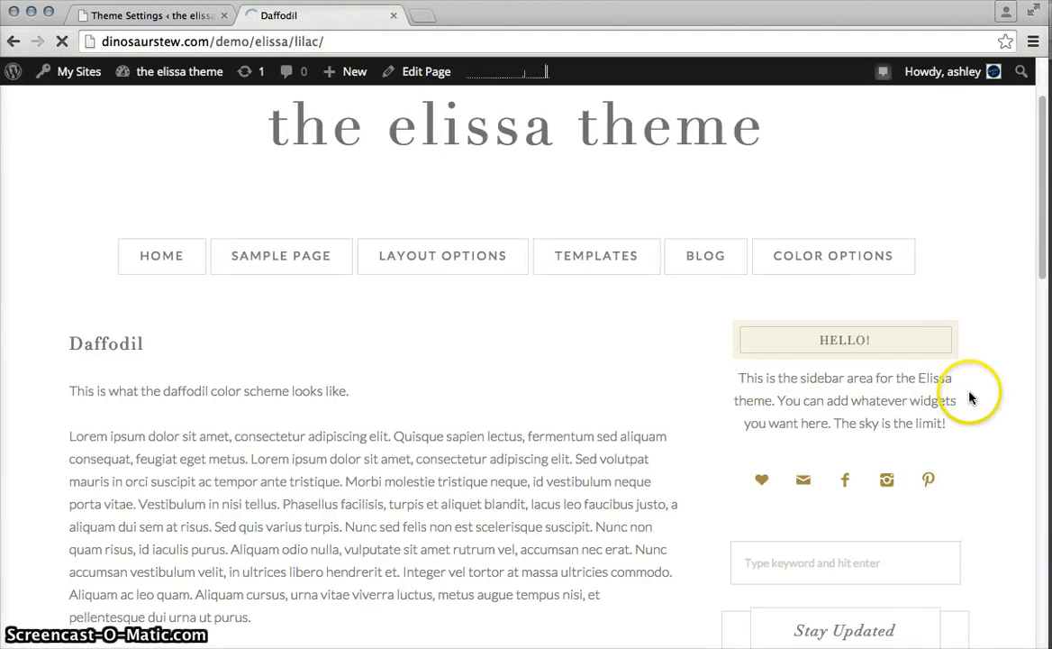
scroll(987, 390, down, 12)
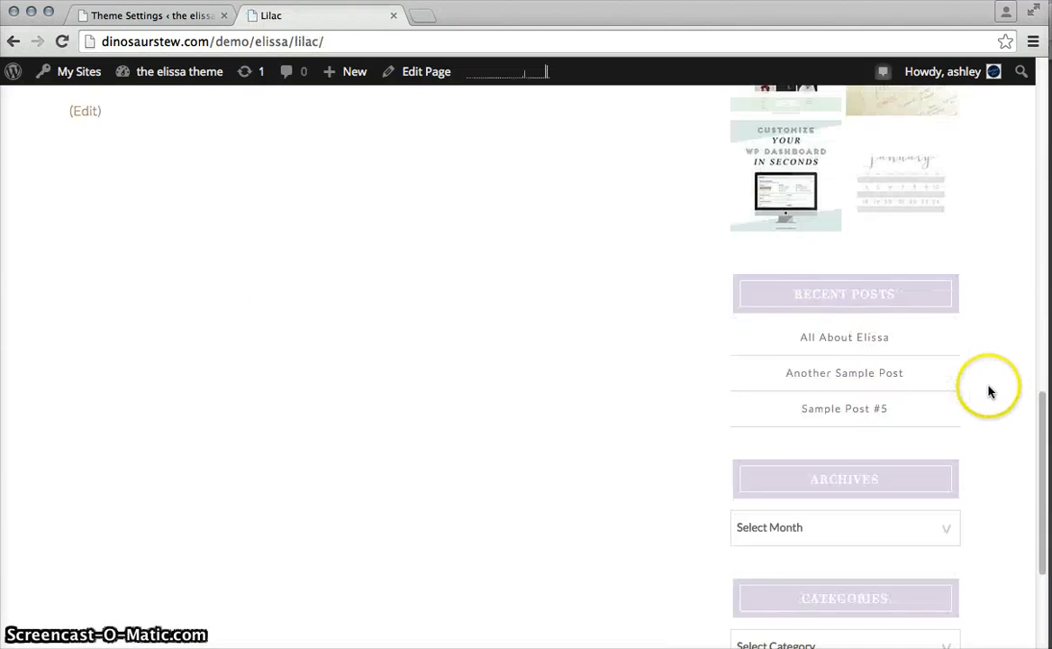
scroll(988, 389, down, 3)
scroll(987, 387, up, 10)
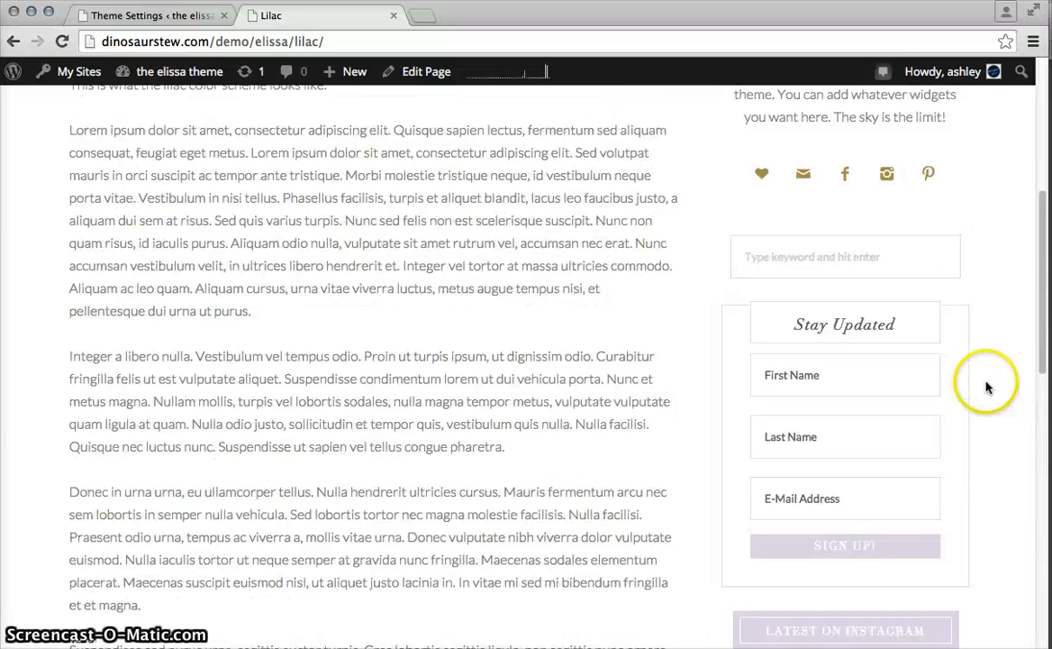
scroll(987, 386, up, 5)
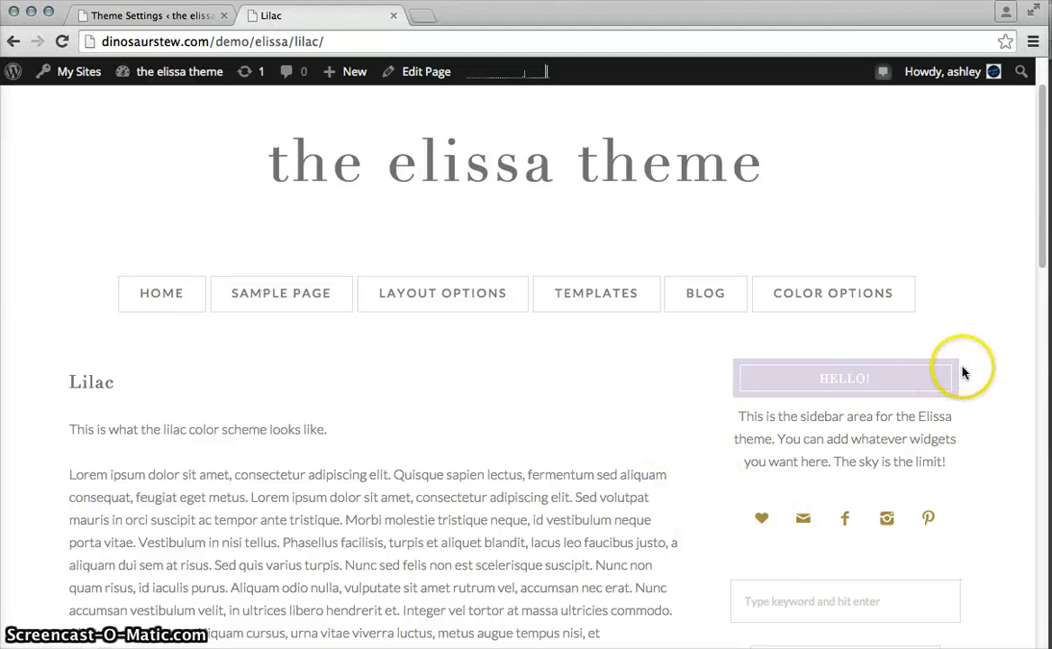
- Preview the Custom color scheme page and read its note about editing the CSS code to change colors
mouse_move(841, 299)
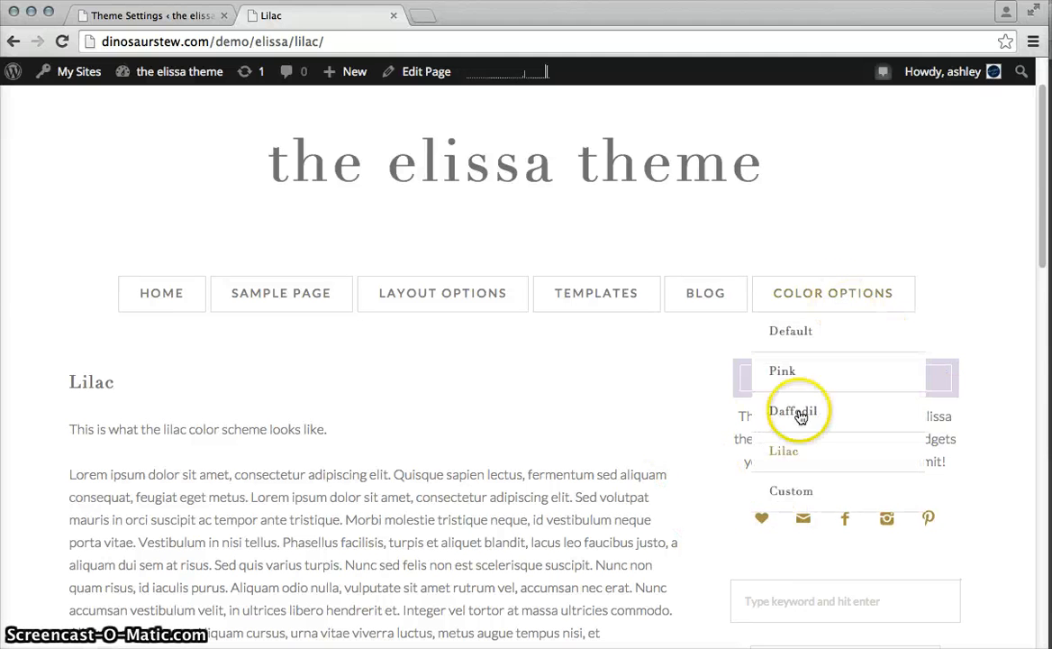
click(797, 501)
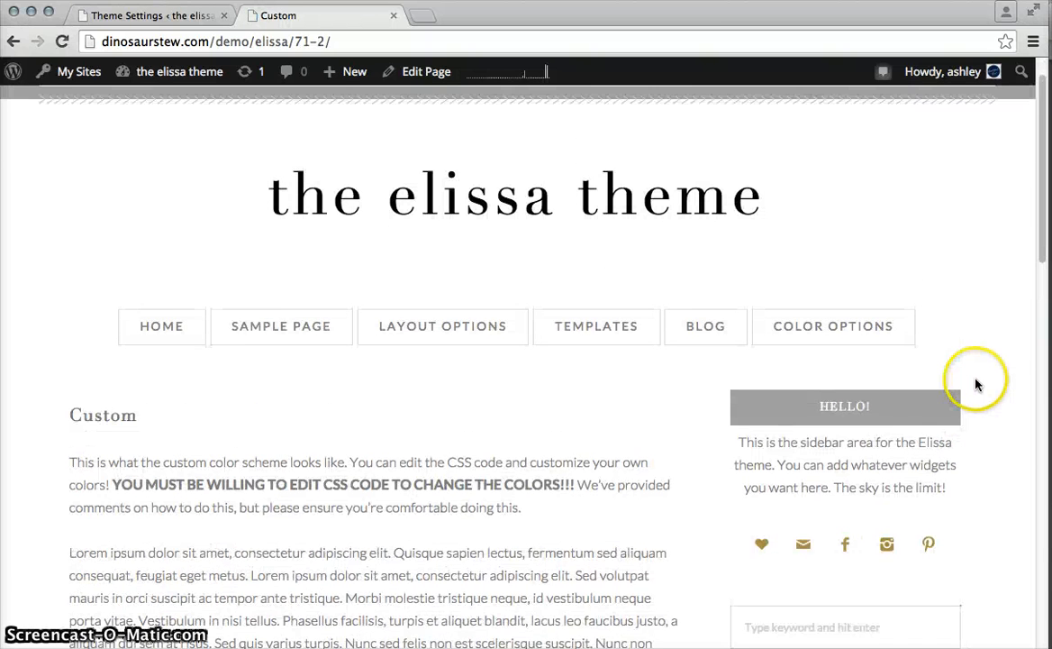
scroll(973, 377, down, 3)
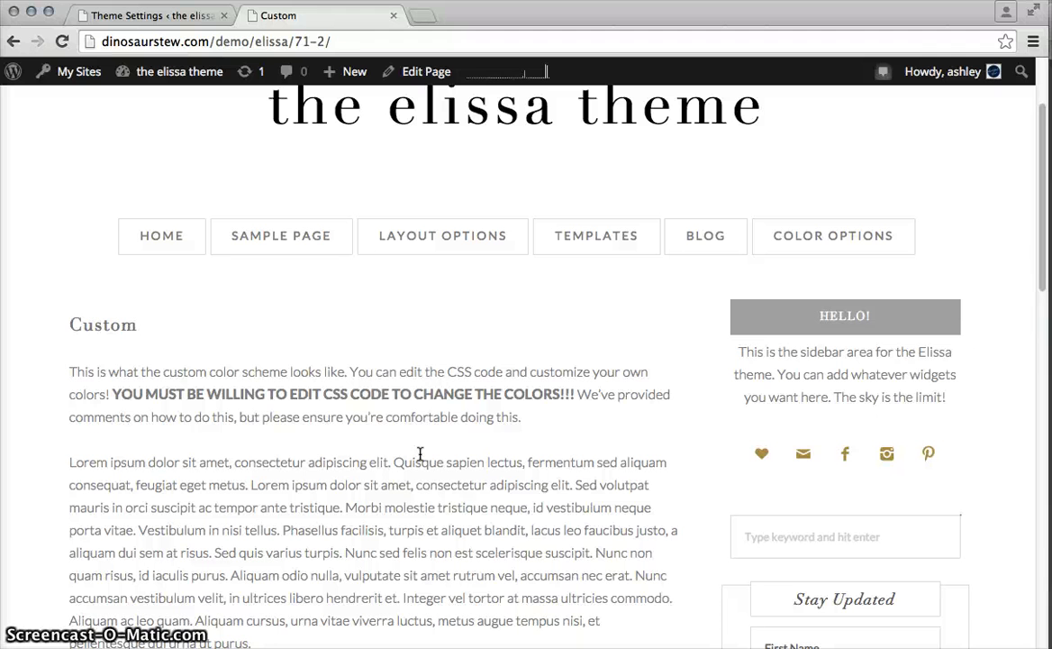
scroll(440, 501, up, 3)
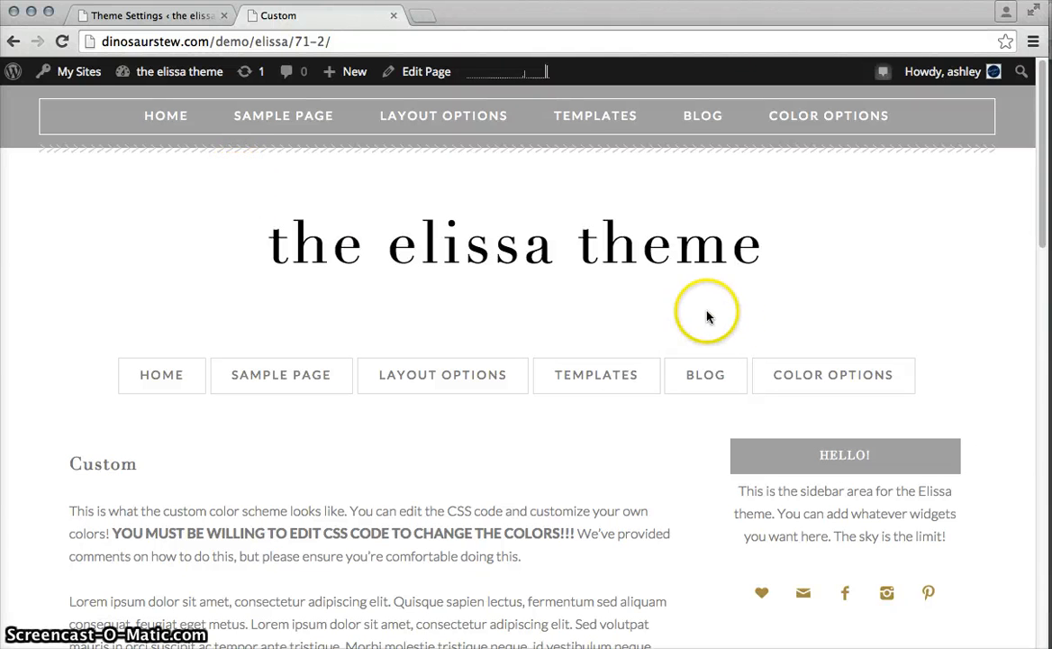
- Open the Contact template page and review its form fields and the Contact Form 7 plugin note
mouse_move(599, 373)
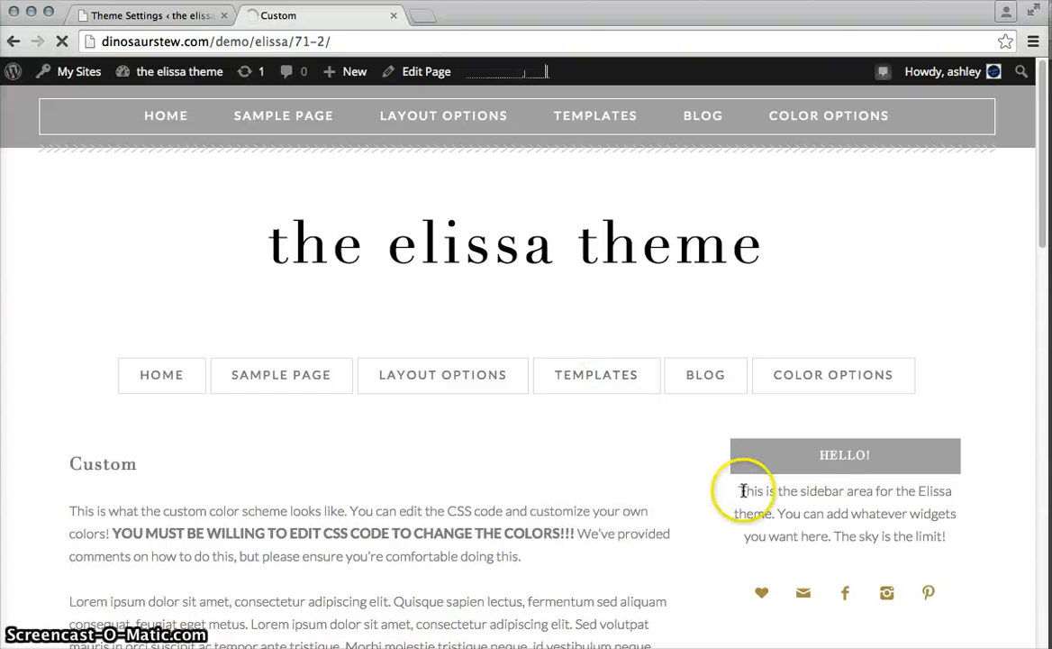
scroll(558, 505, down, 5)
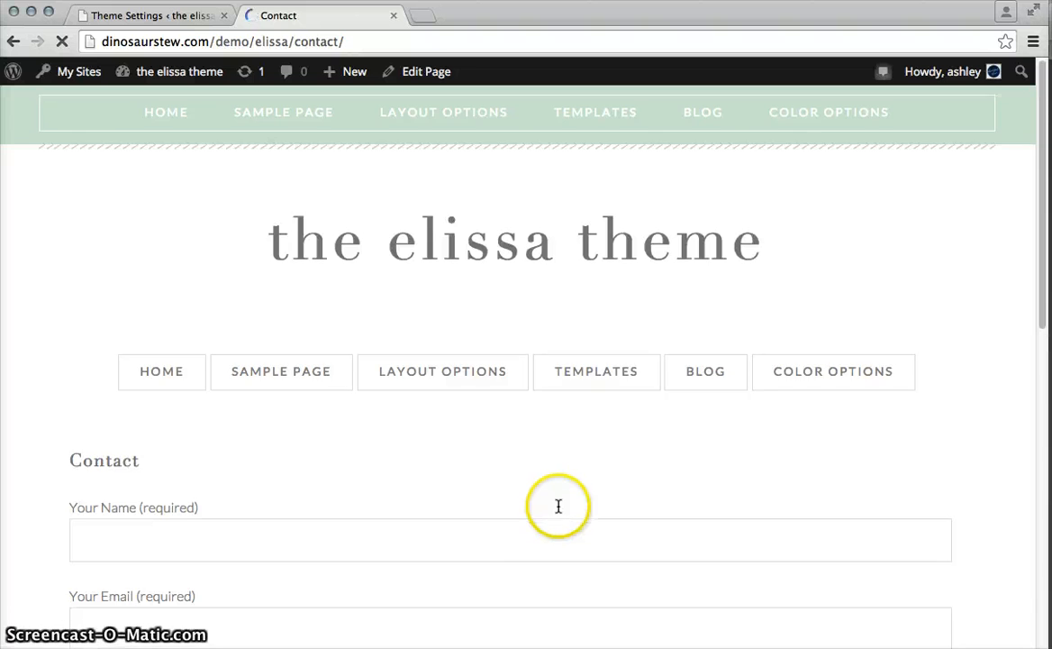
scroll(560, 489, down, 2)
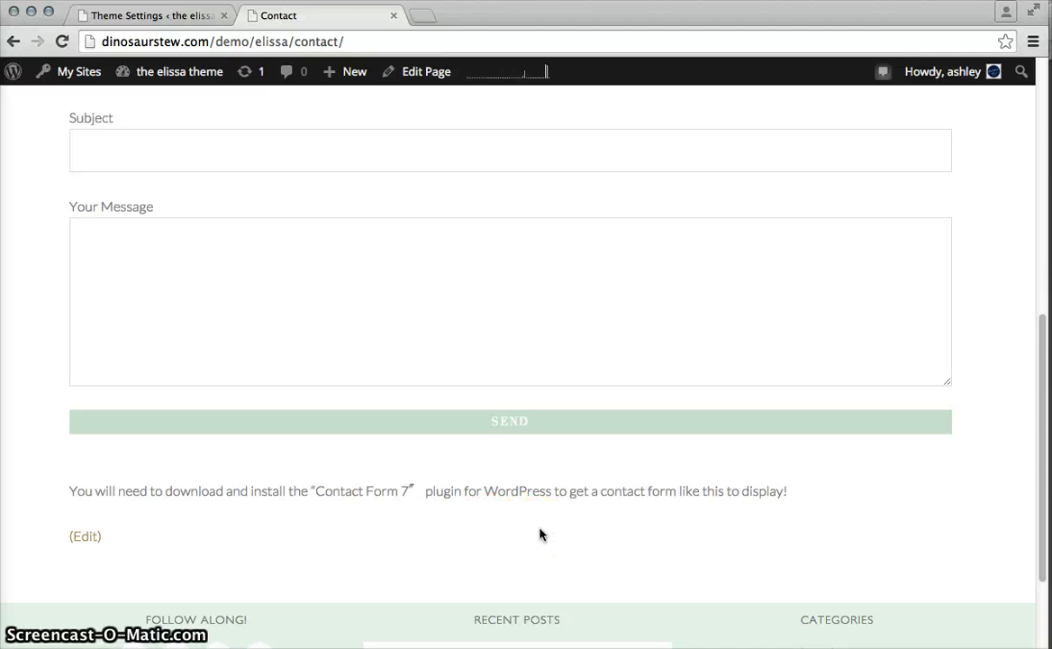
scroll(556, 491, up, 3)
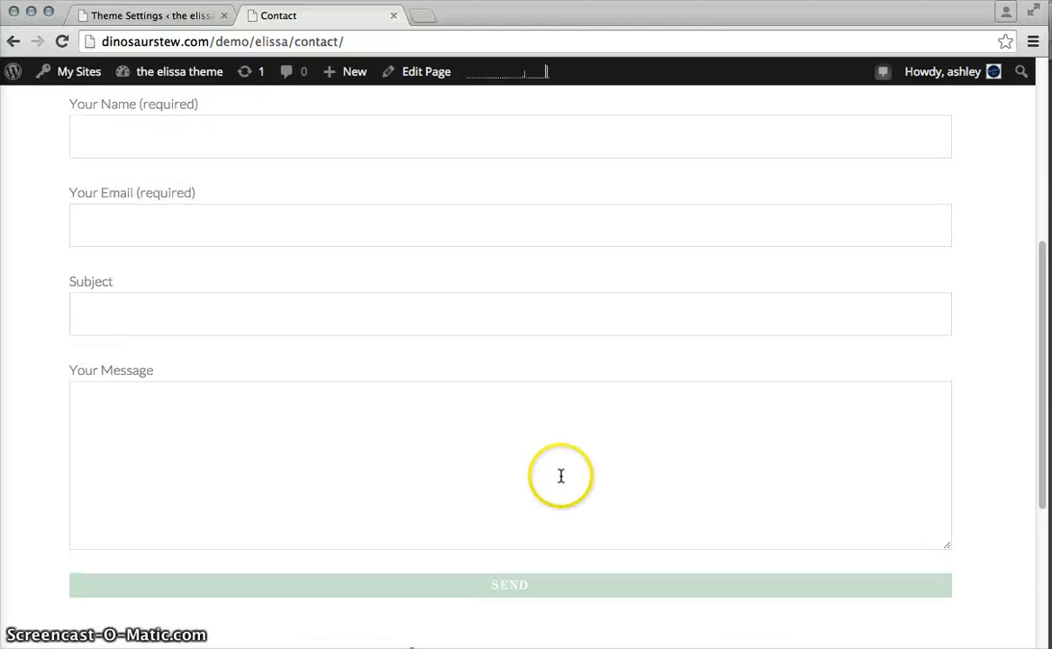
scroll(796, 432, down, 3)
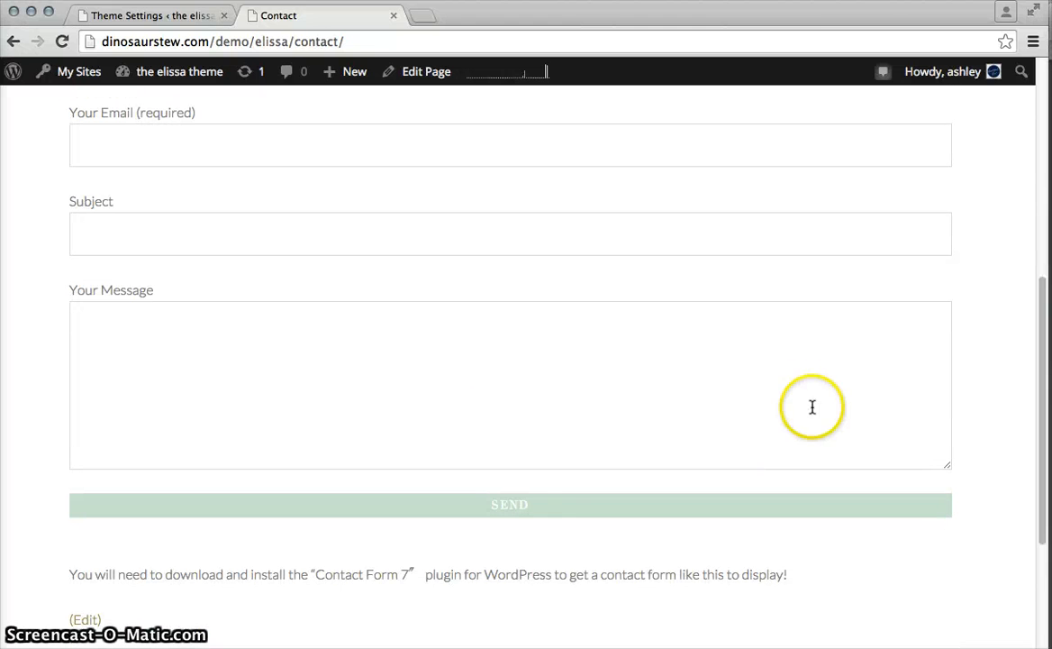
scroll(890, 584, up, 3)
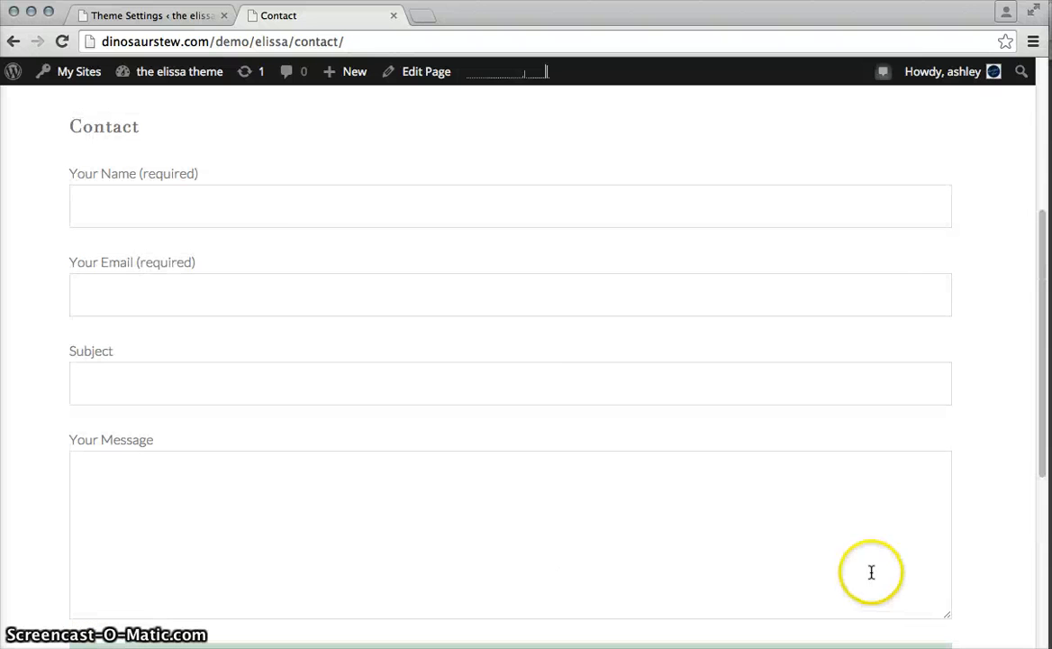
scroll(355, 332, down, 3)
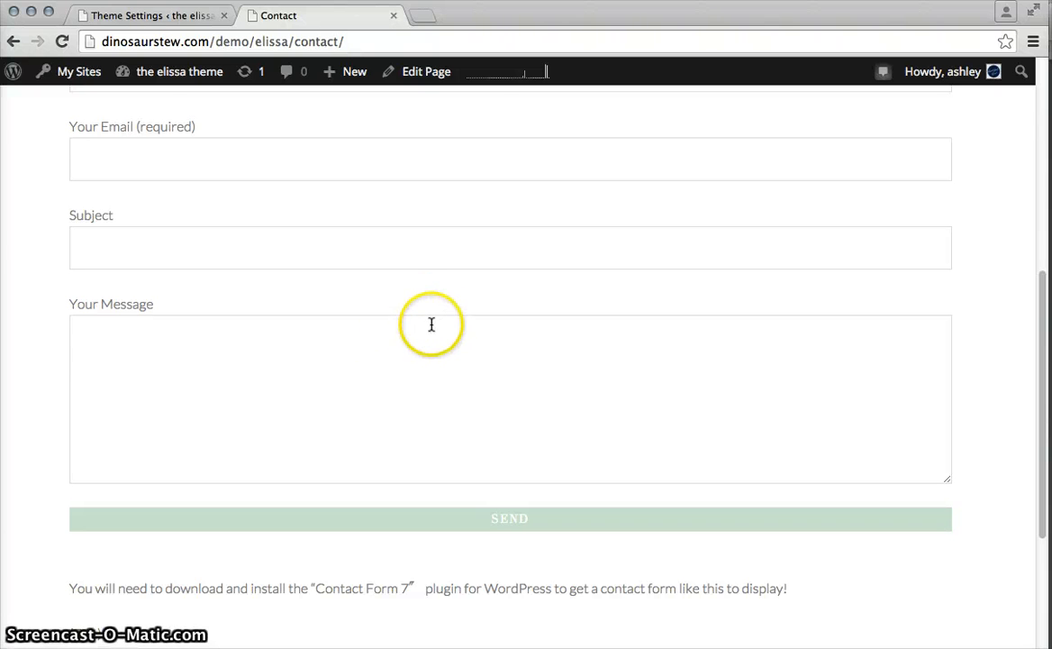
scroll(429, 336, up, 3)
scroll(432, 337, up, 3)
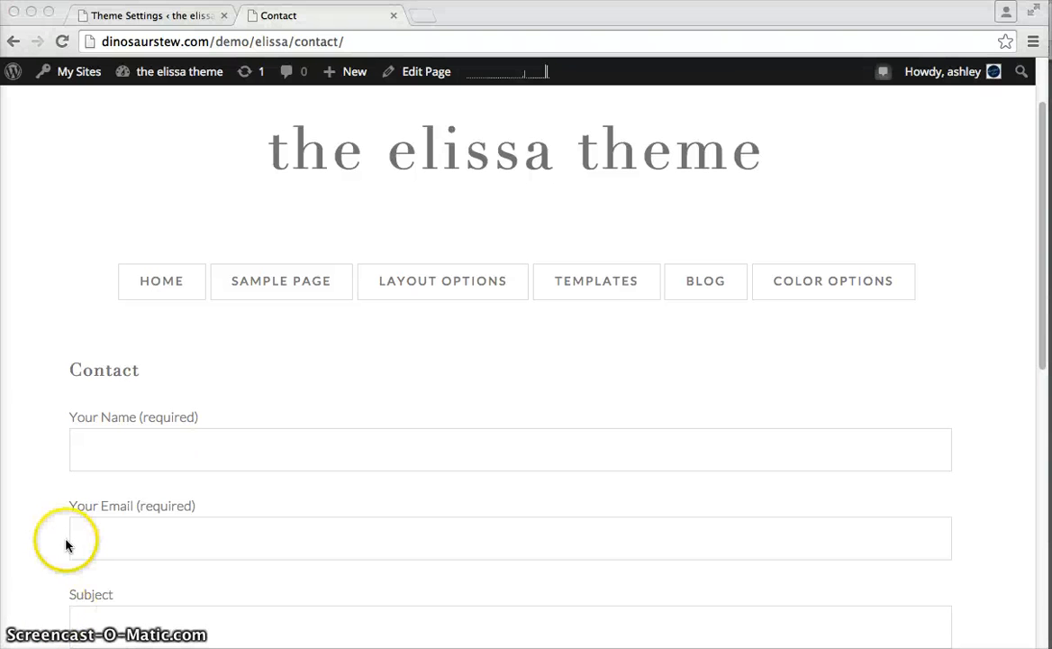
scroll(61, 541, up, 2)
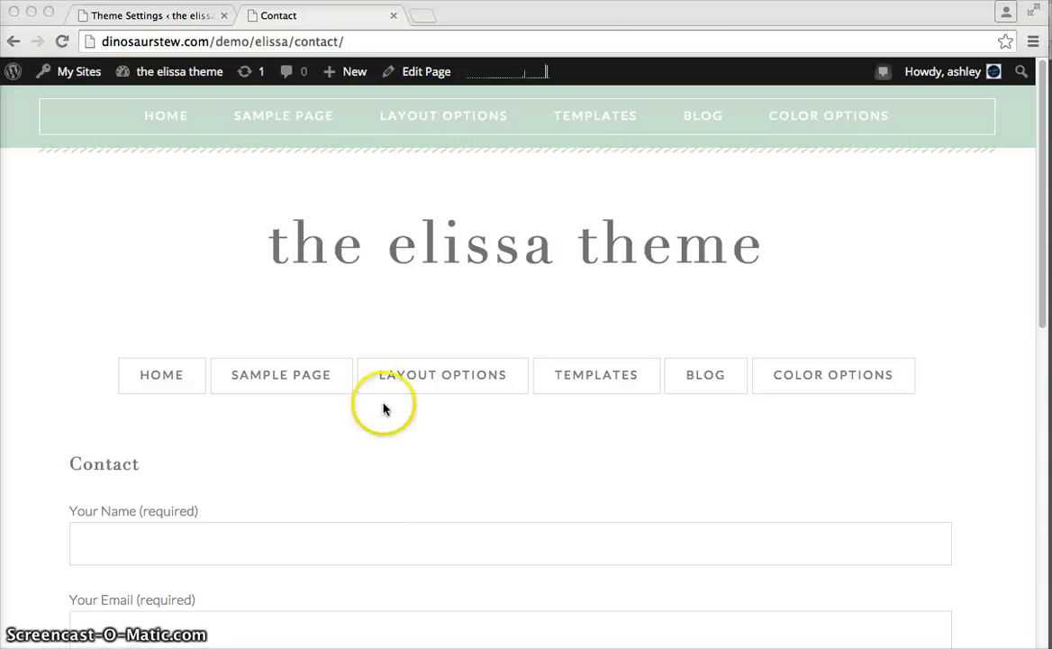
- Return to the demo's homepage and review its slider, welcome box and subscribe section
click(154, 373)
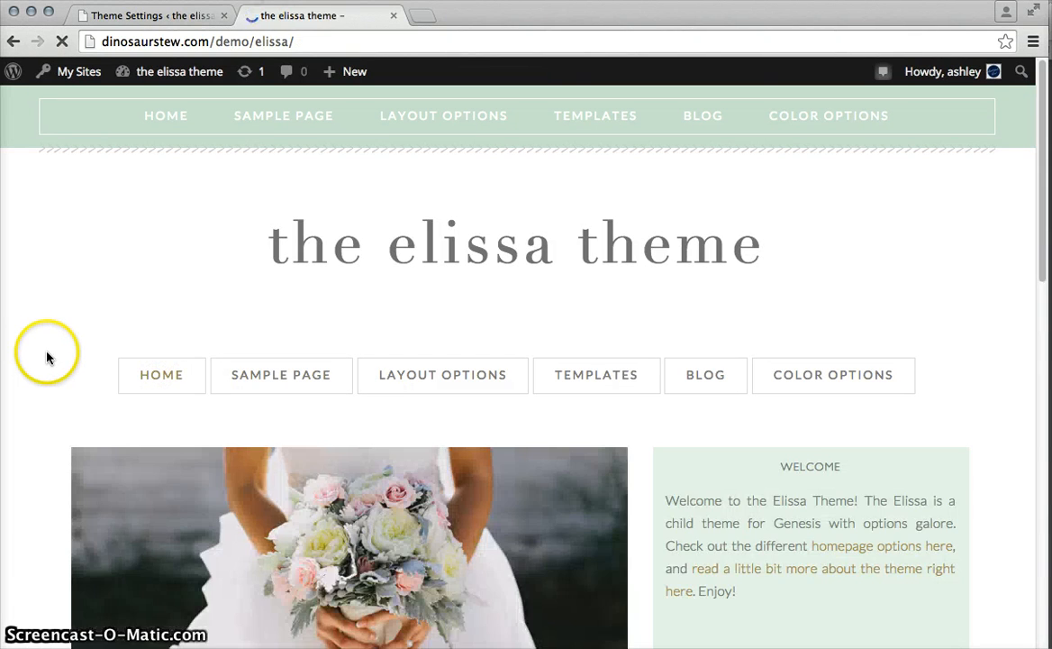
scroll(46, 356, down, 5)
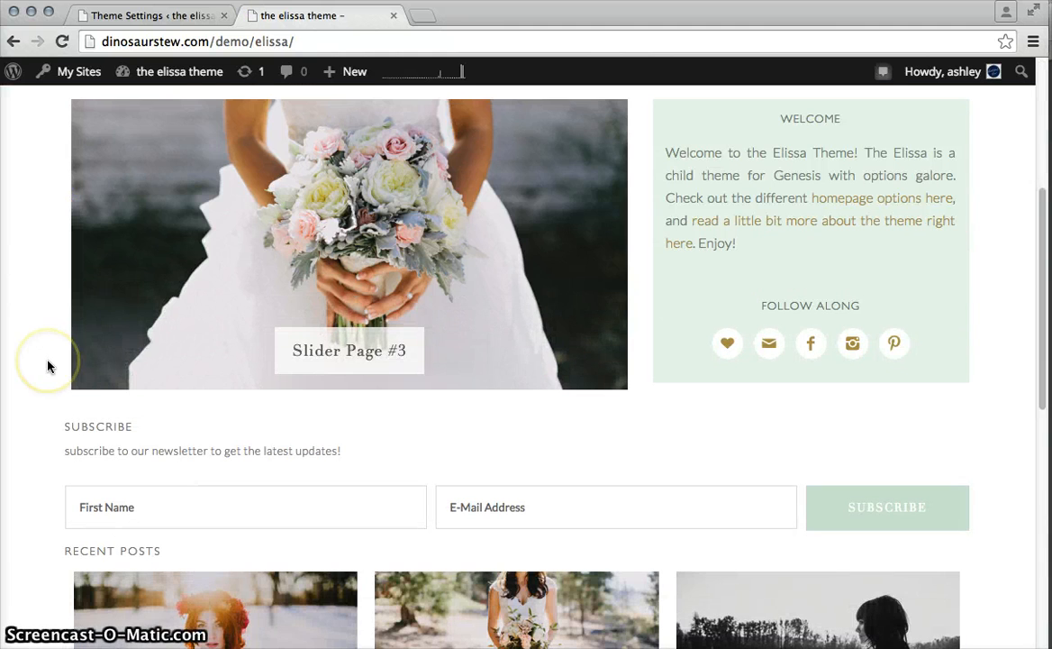
click(51, 365)
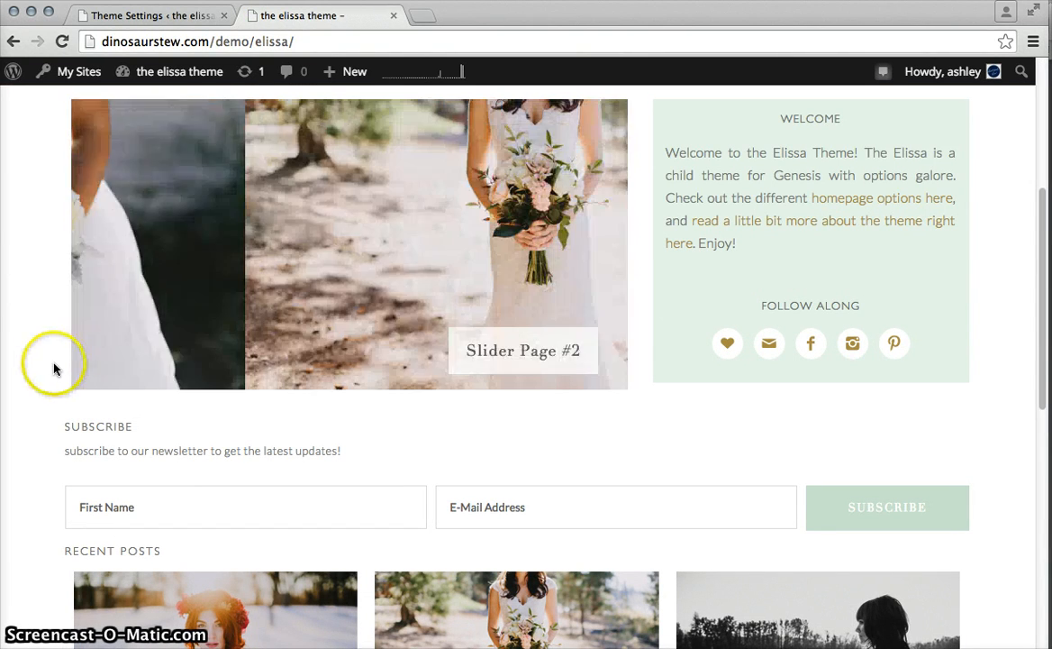
scroll(56, 370, up, 4)
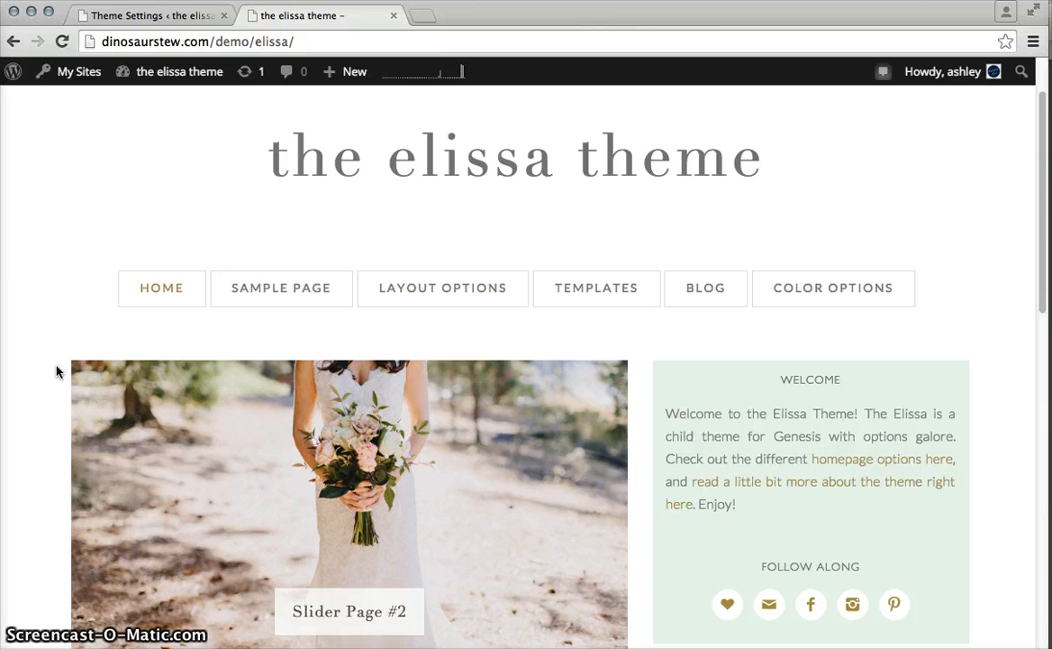